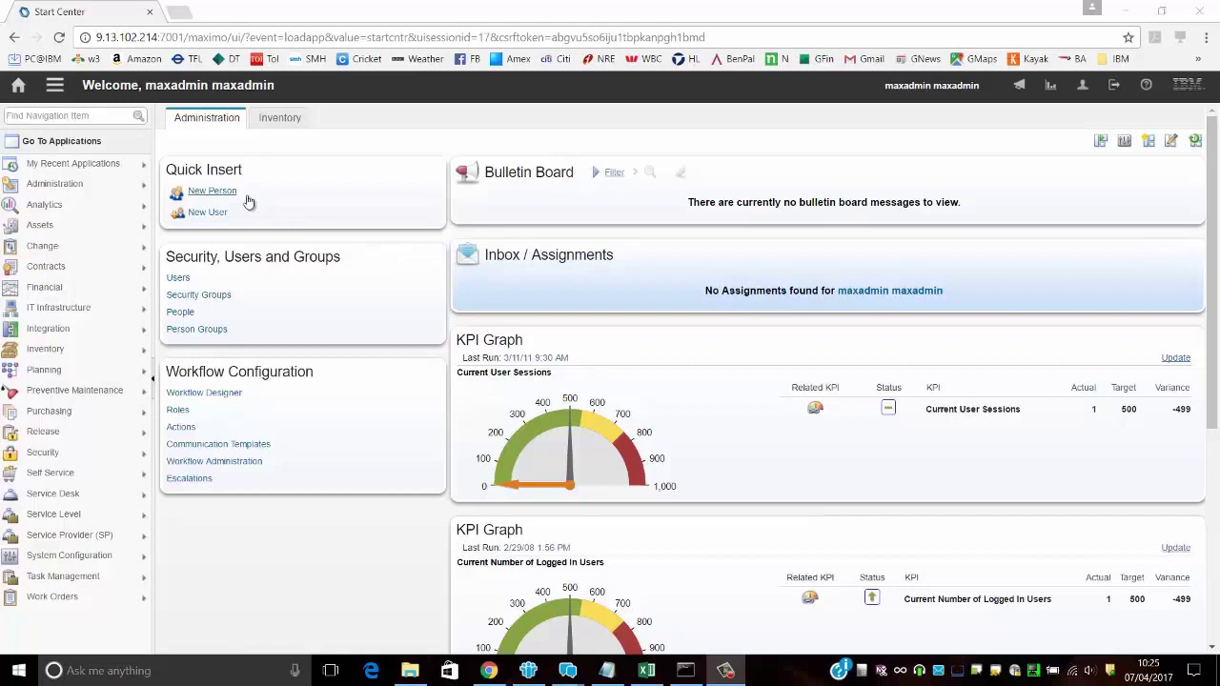
# Bring up the Work Orders submenu in the start centre's left navigation.
pyautogui.moveTo(87, 382)
pyautogui.moveTo(83, 599)
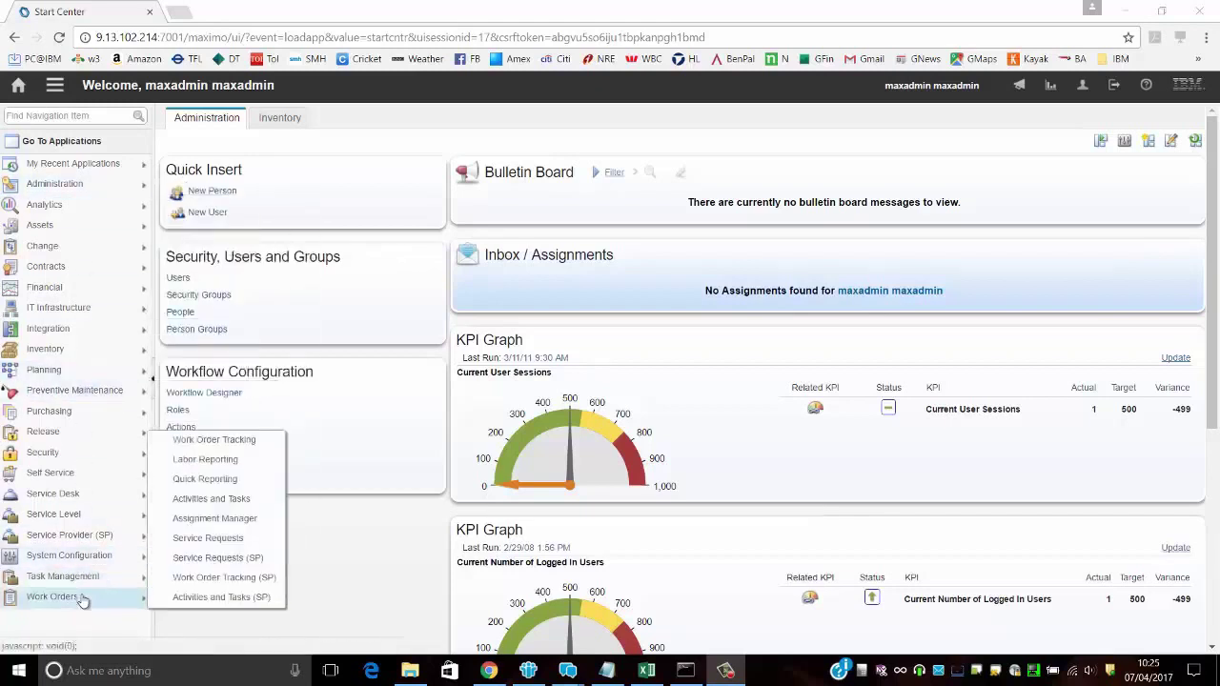
# In Work Order Tracking (SP), create new work order 1215 described as 'Fixed Price Work Order'.
pyautogui.click(225, 575)
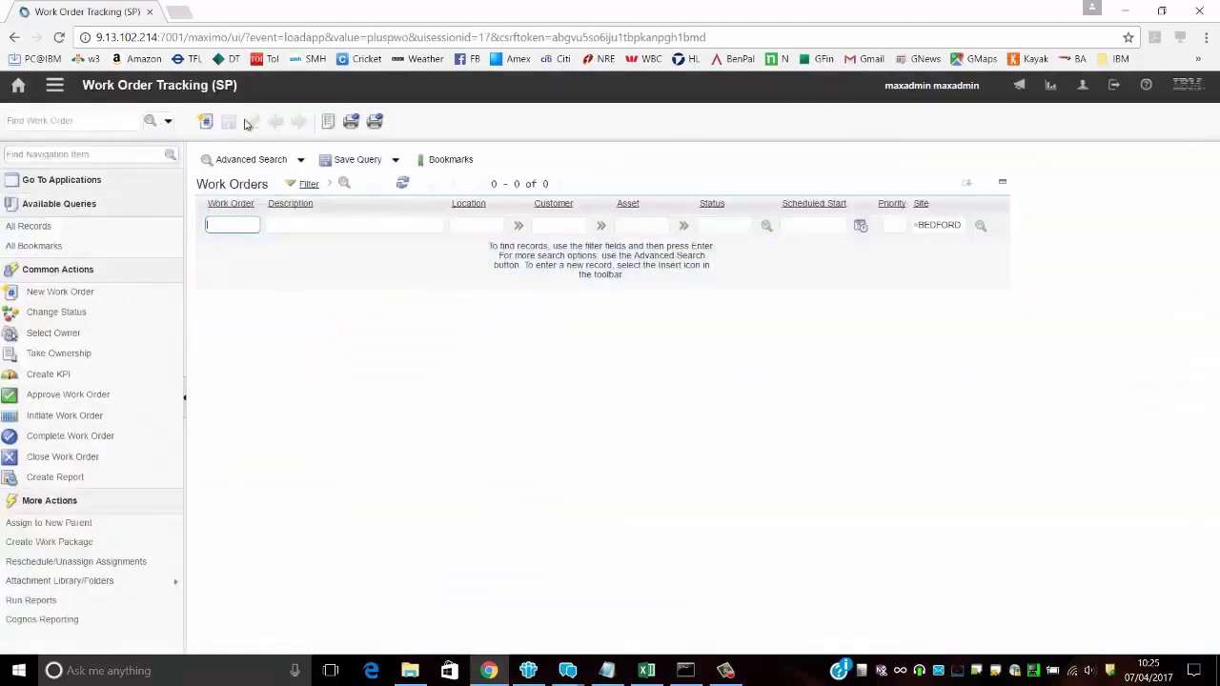
pyautogui.click(206, 122)
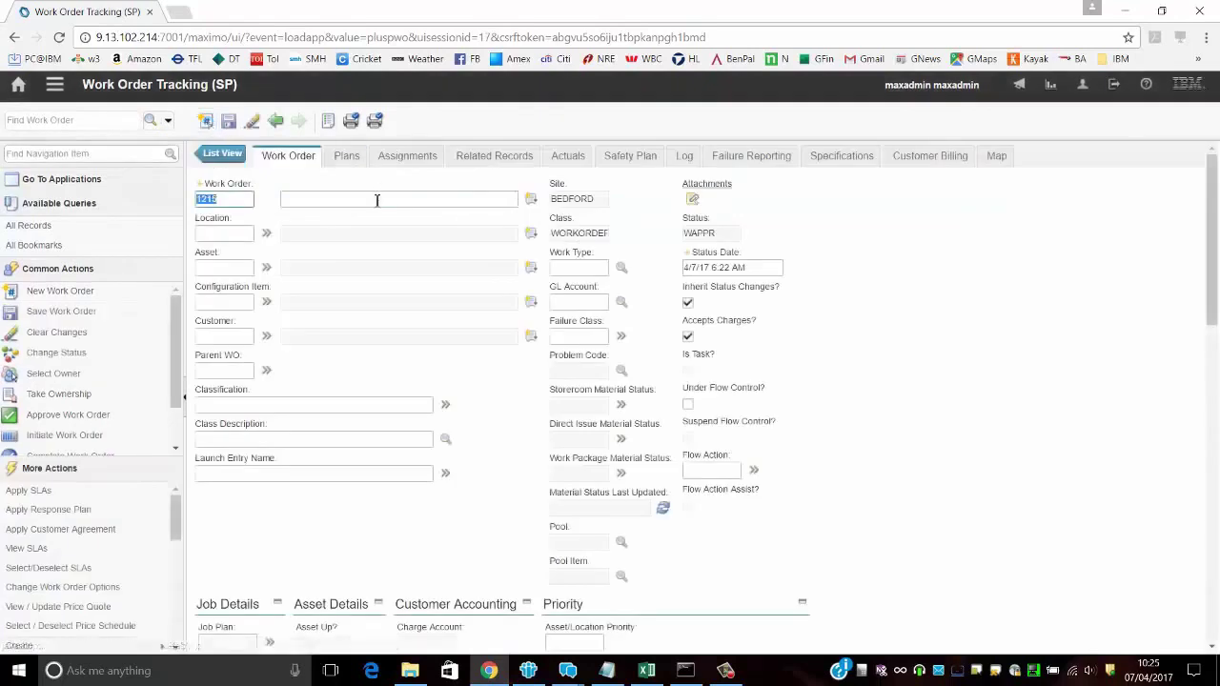
pyautogui.click(378, 200)
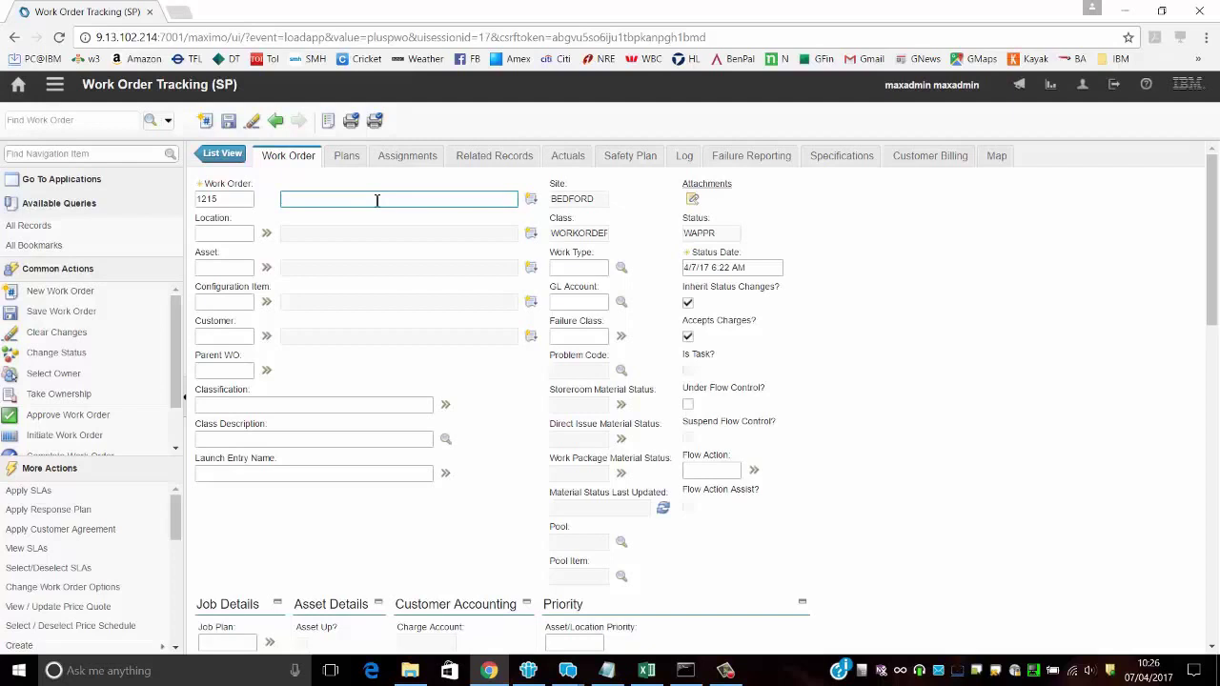
pyautogui.write('Fixed Price Work Order')
pyautogui.press('Tab')
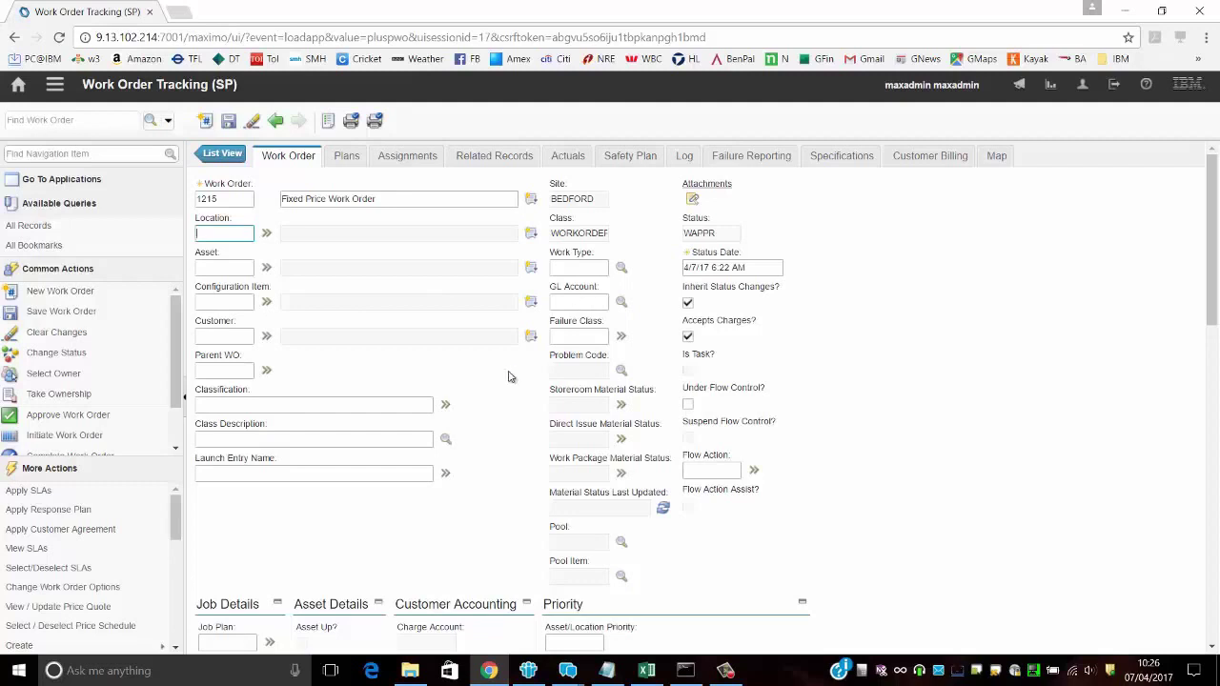
# Pick customer C1 (Customer 1 PMR Validation test) from Select Value and save work order 1215.
pyautogui.click(237, 335)
pyautogui.moveTo(195, 321); pyautogui.dragTo(246, 322)
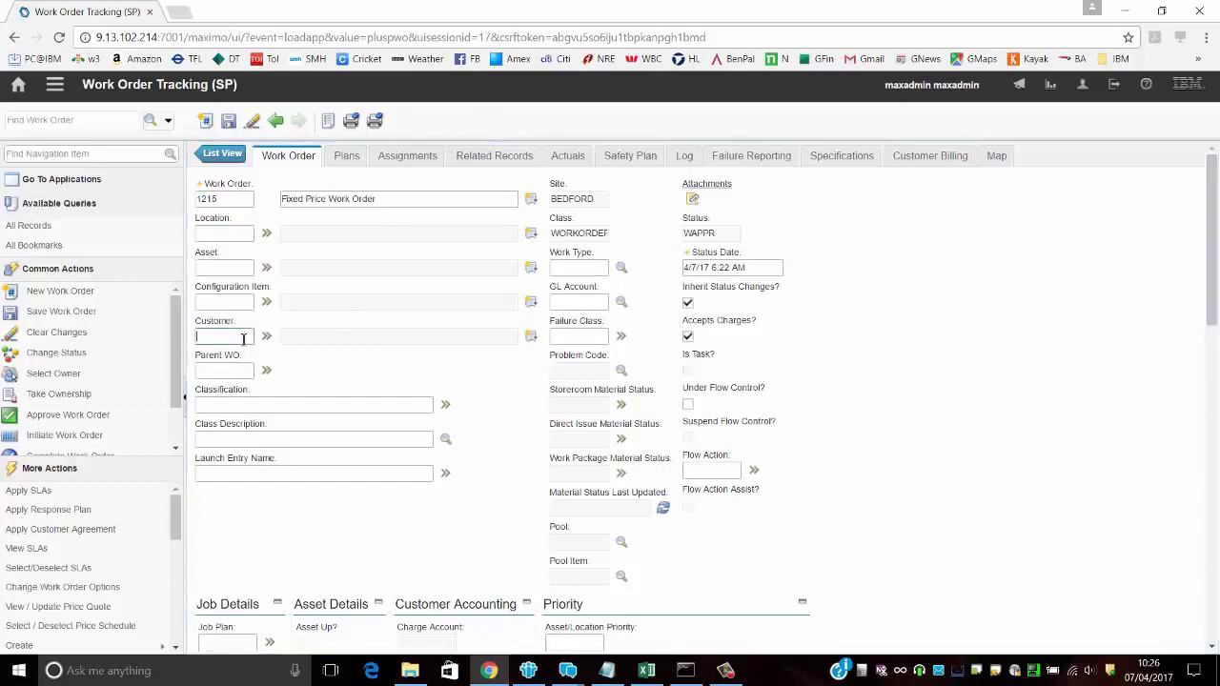
pyautogui.click(265, 339)
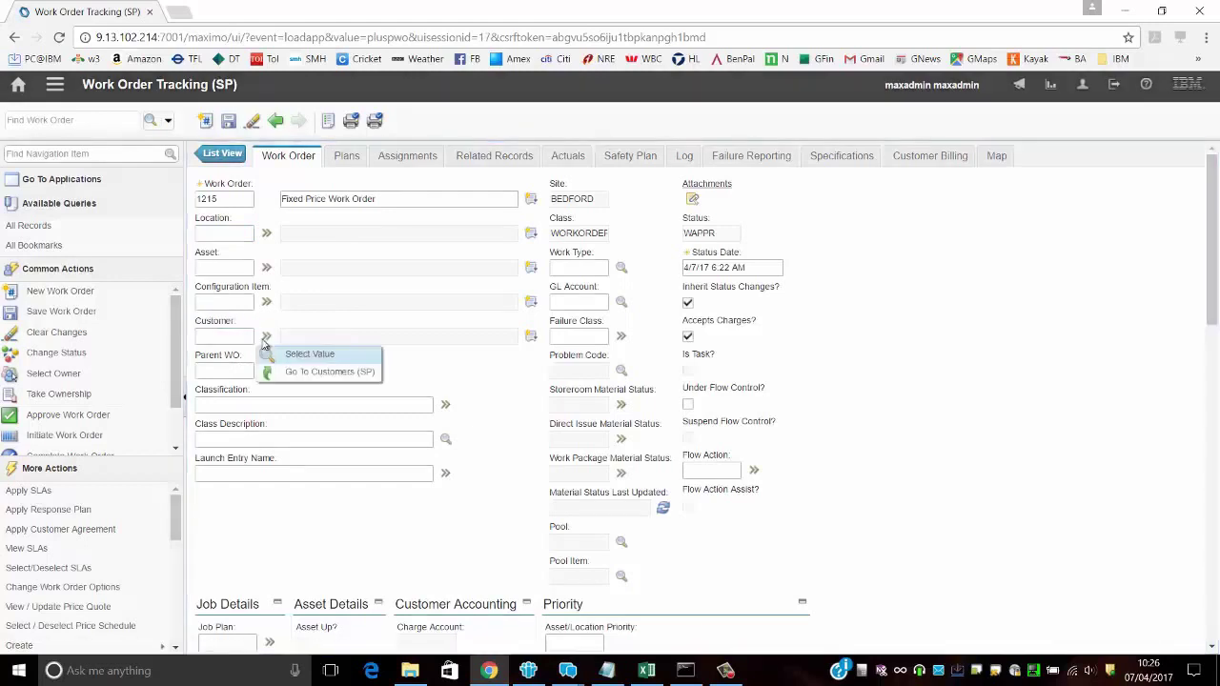
pyautogui.click(310, 354)
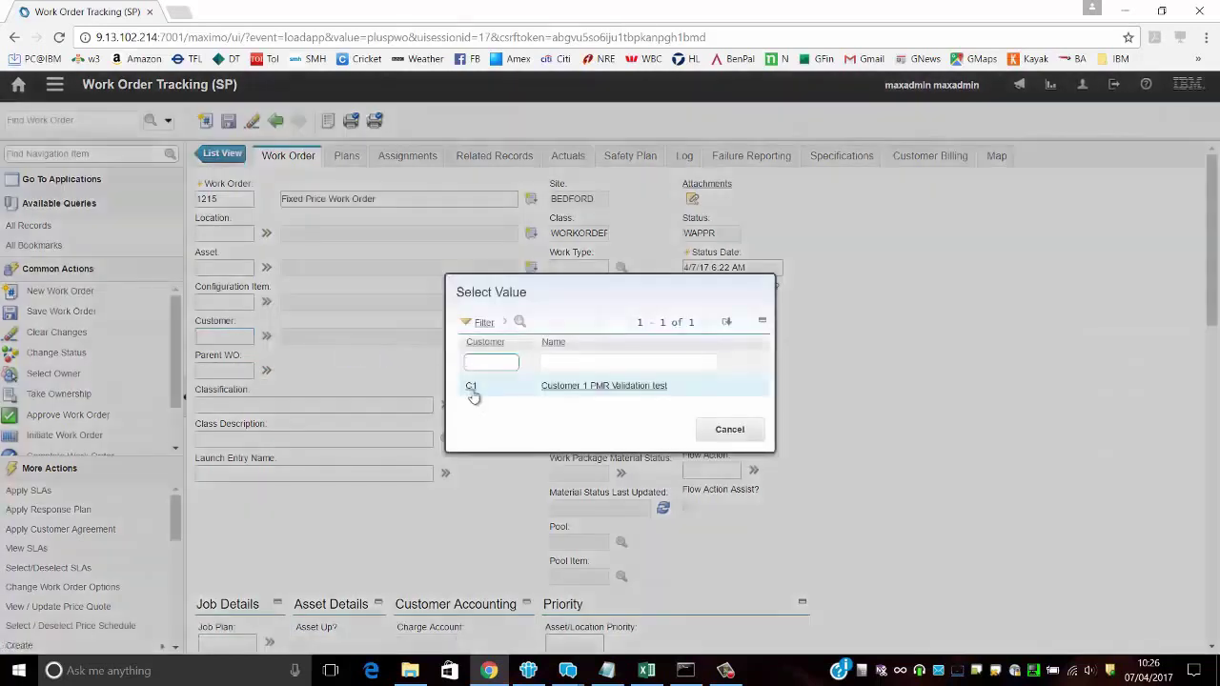
pyautogui.click(471, 386)
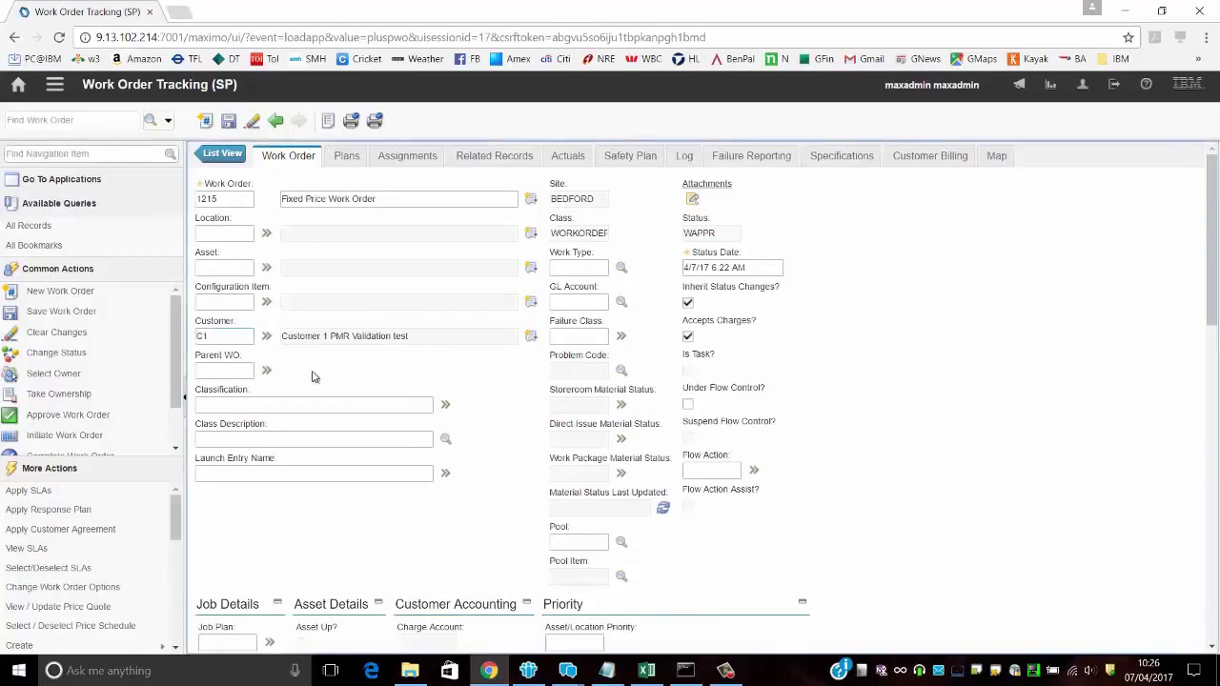
pyautogui.click(229, 121)
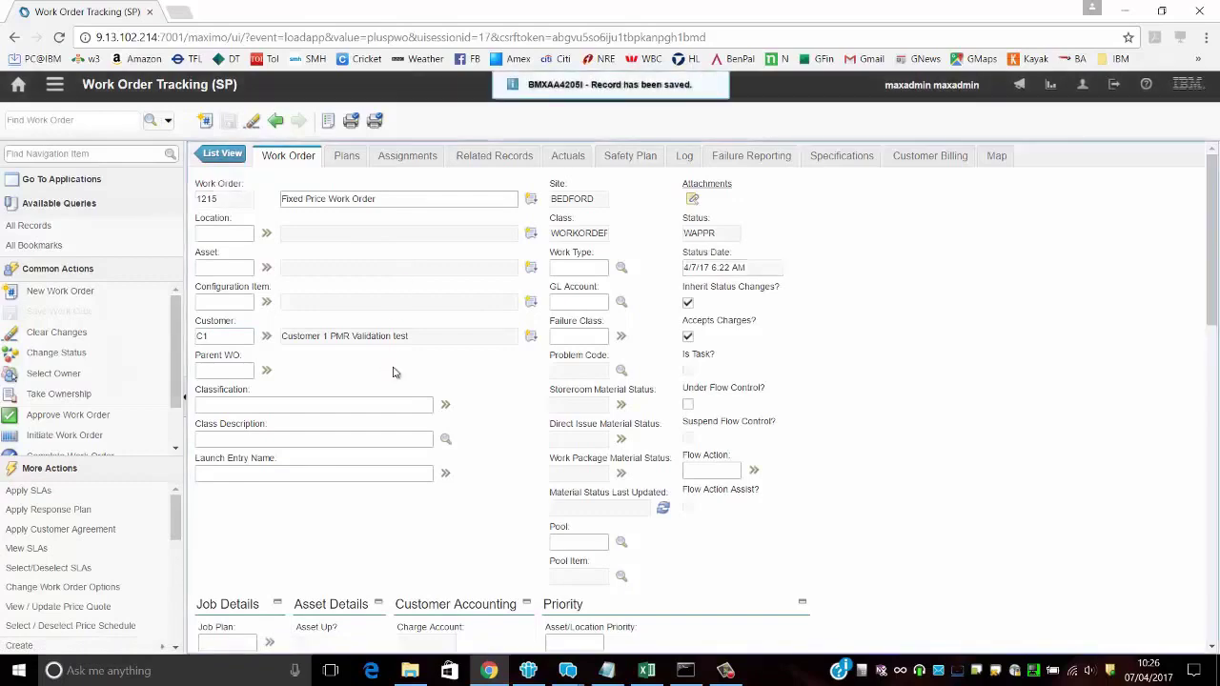
# Add a price schedule row for agreement DCH001's PS01 (Routine Work) and confirm with OK.
pyautogui.scroll(-3, 393, 373)
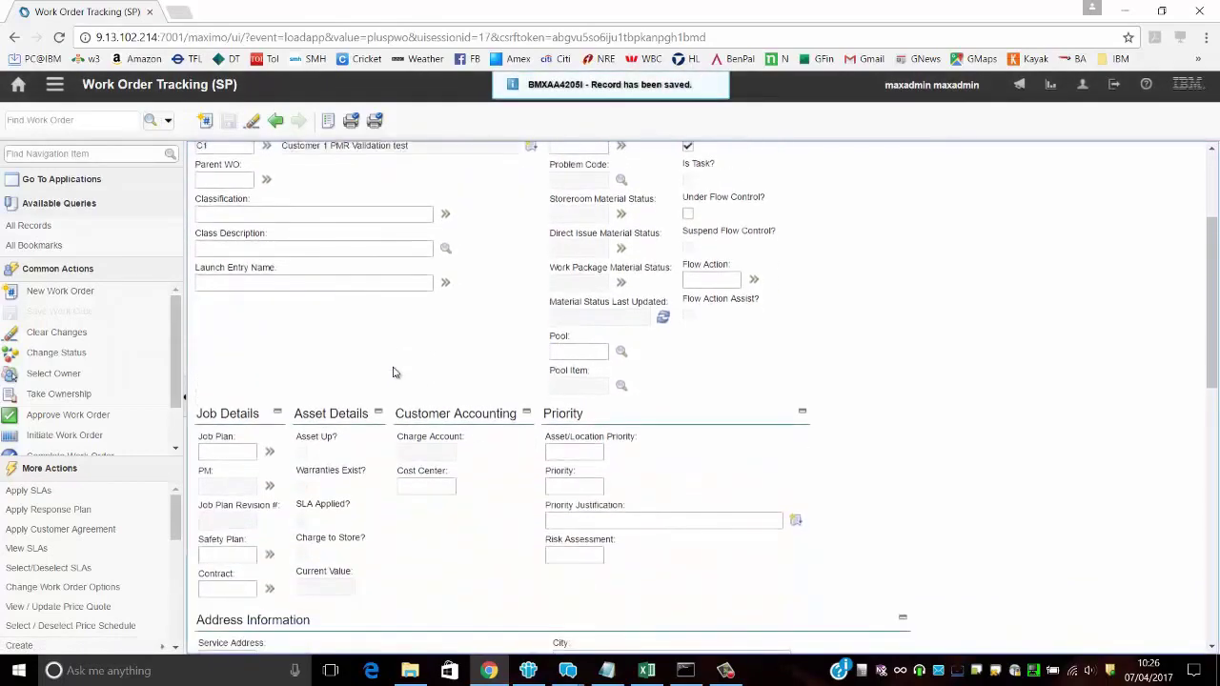
pyautogui.scroll(-1, 395, 372)
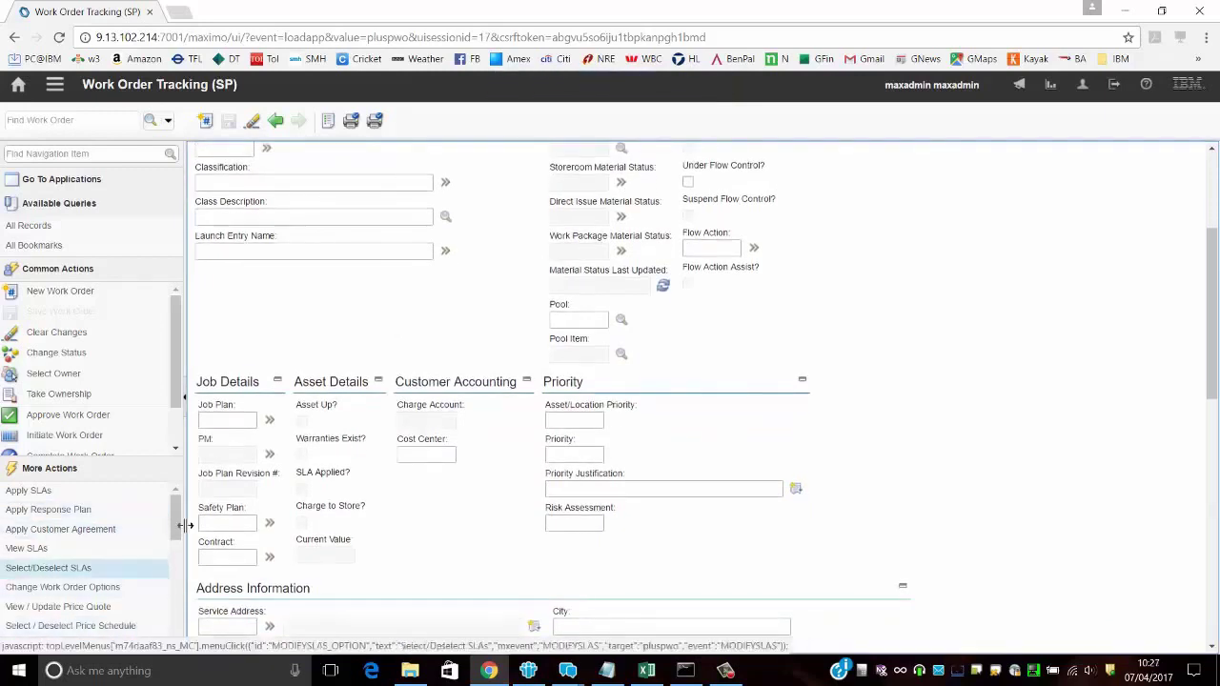
pyautogui.scroll(-2, 105, 591)
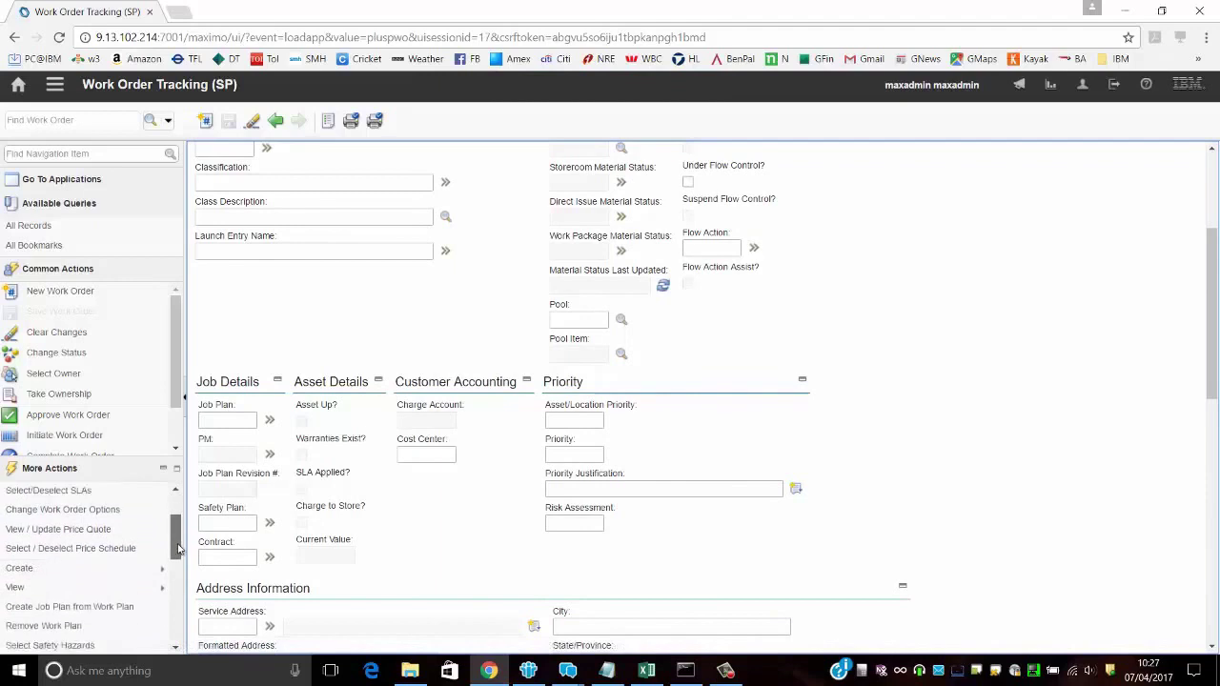
pyautogui.click(95, 549)
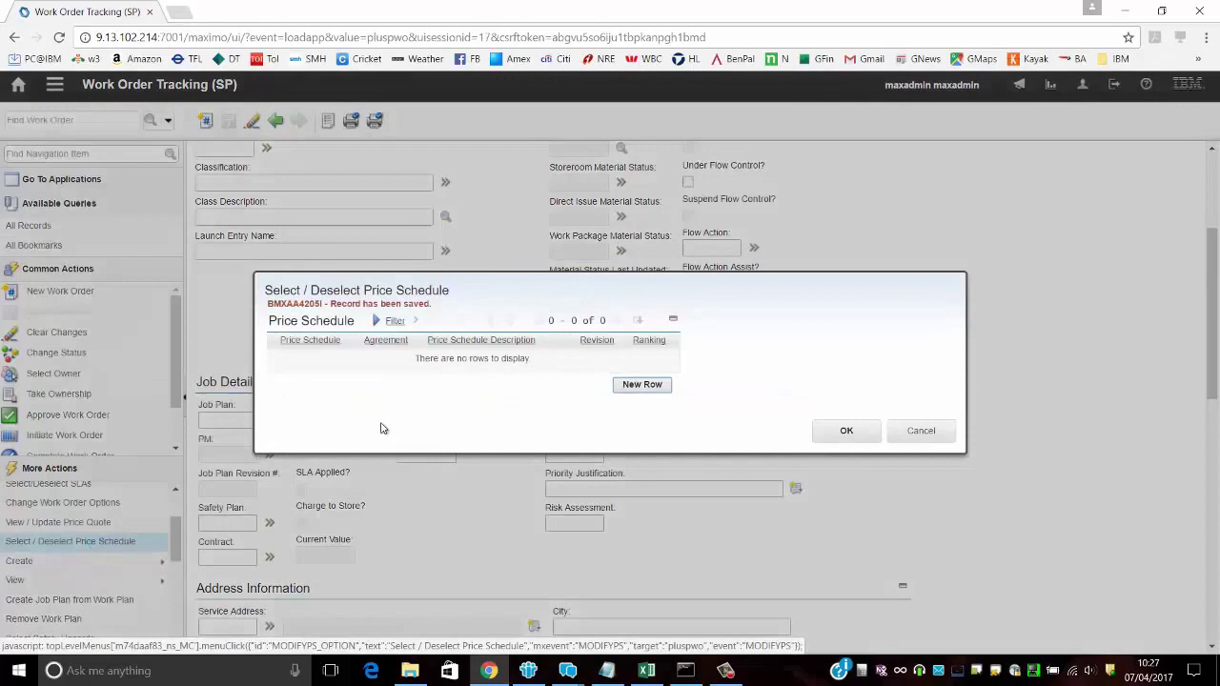
pyautogui.click(643, 385)
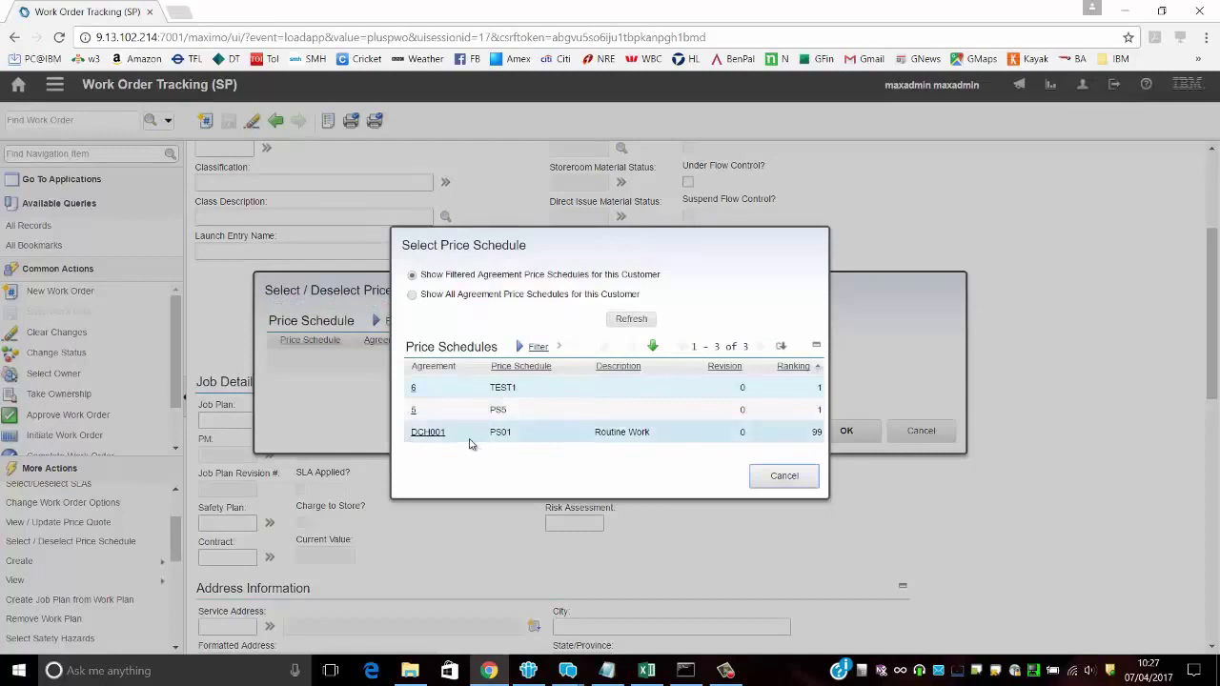
pyautogui.click(426, 436)
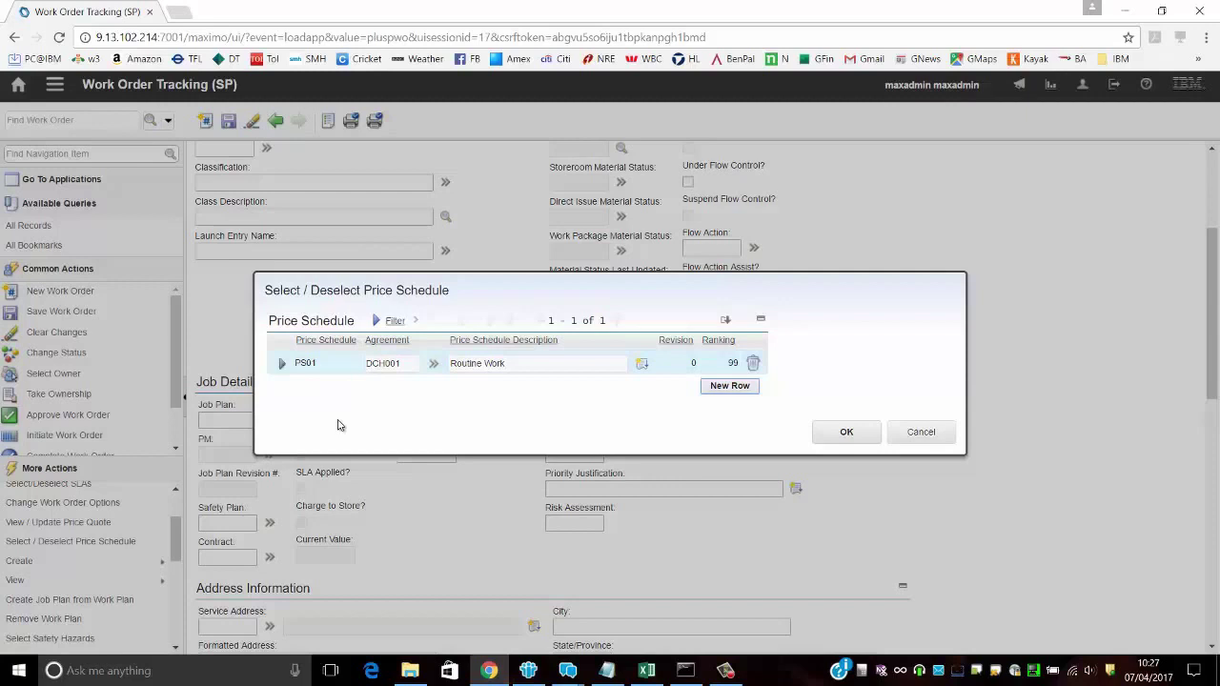
pyautogui.click(828, 436)
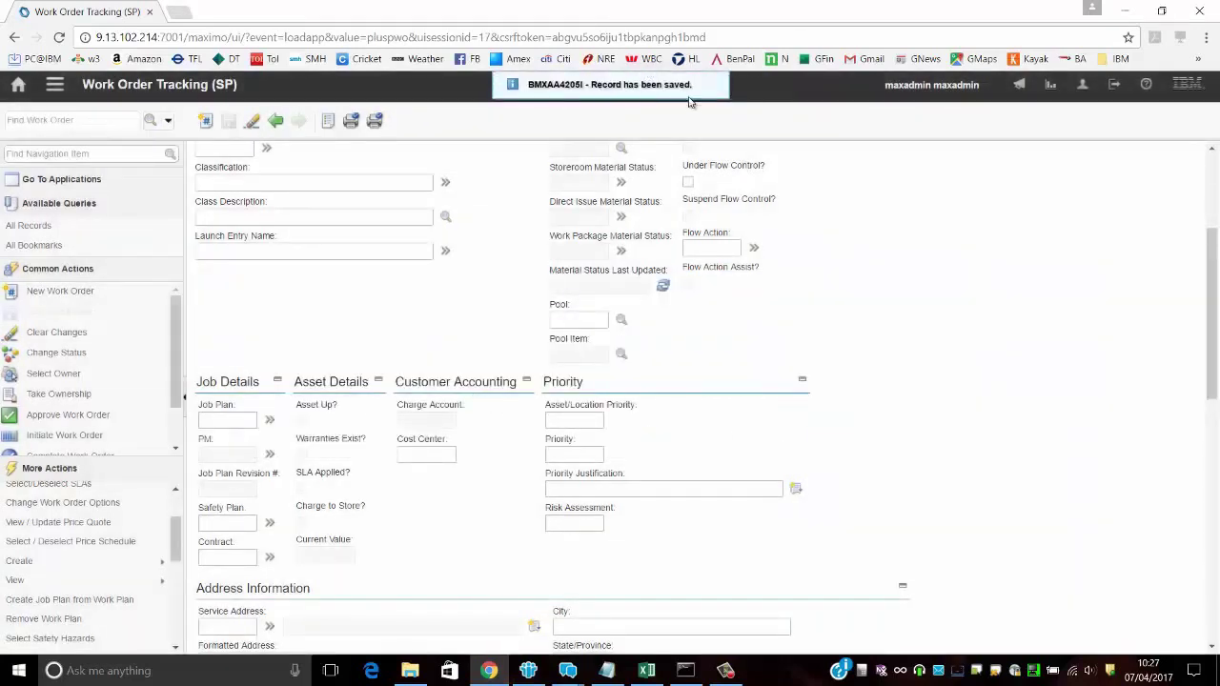
# From the work order's price quote, follow price schedule PS01 to its customer agreement DCH001.
pyautogui.scroll(-2, 410, 308)
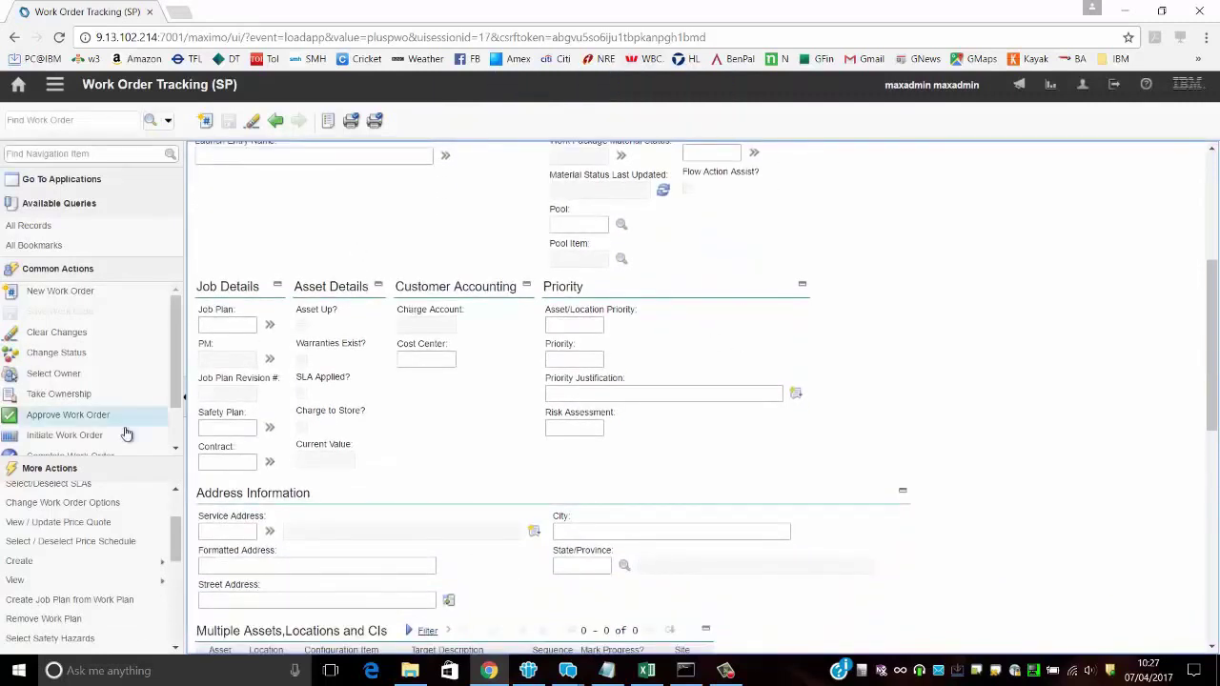
pyautogui.click(67, 525)
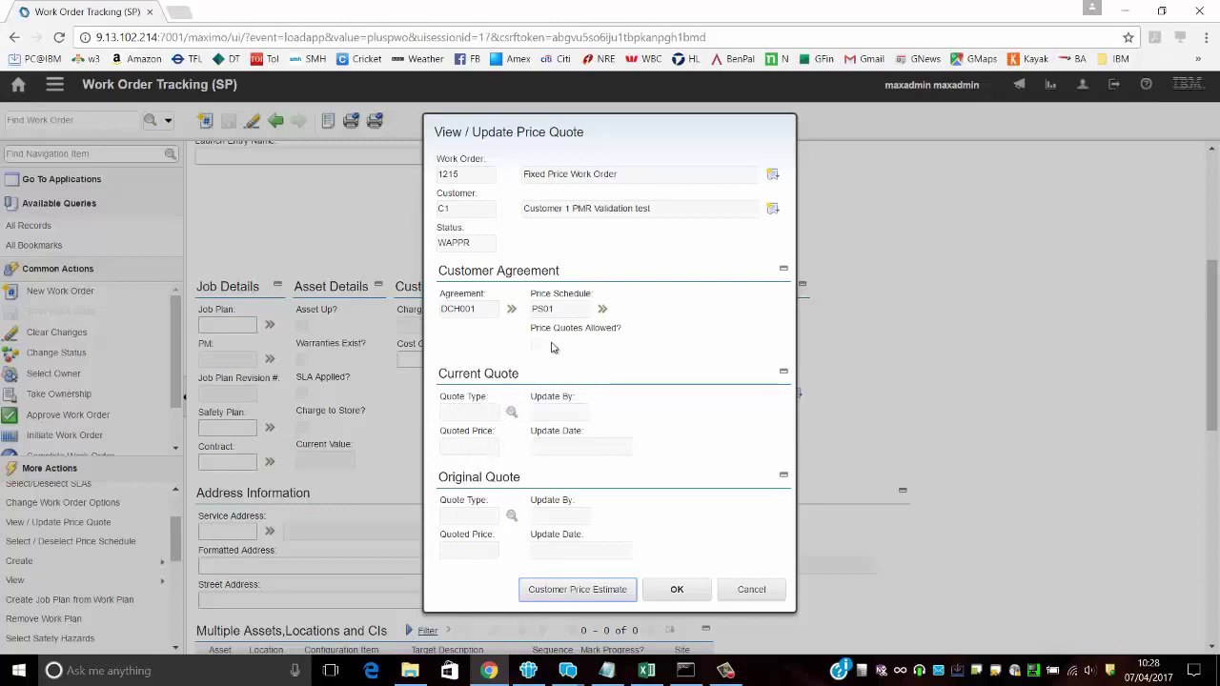
pyautogui.doubleClick(555, 311)
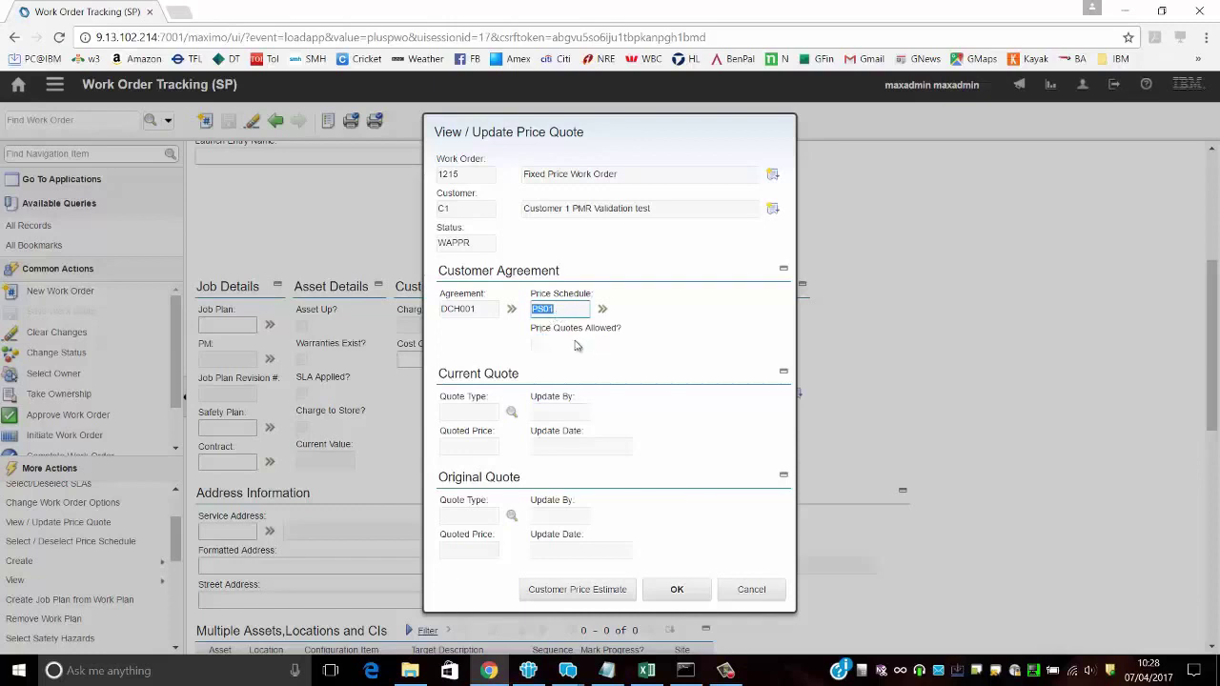
pyautogui.click(535, 349)
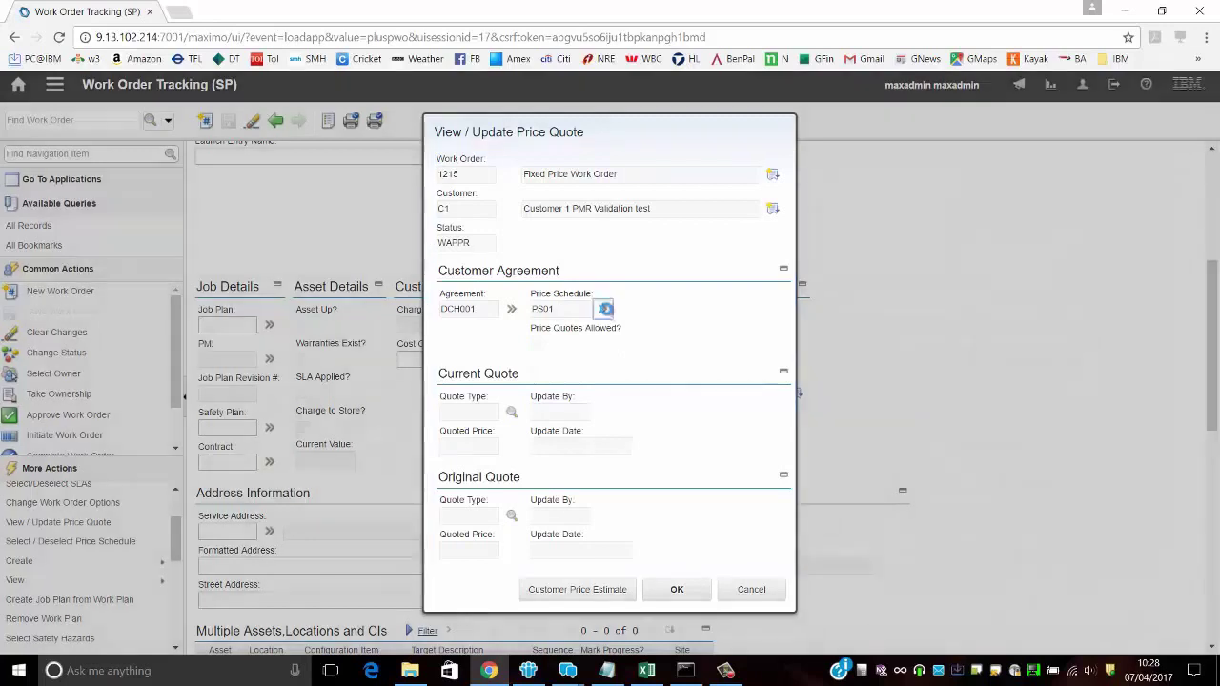
pyautogui.click(604, 310)
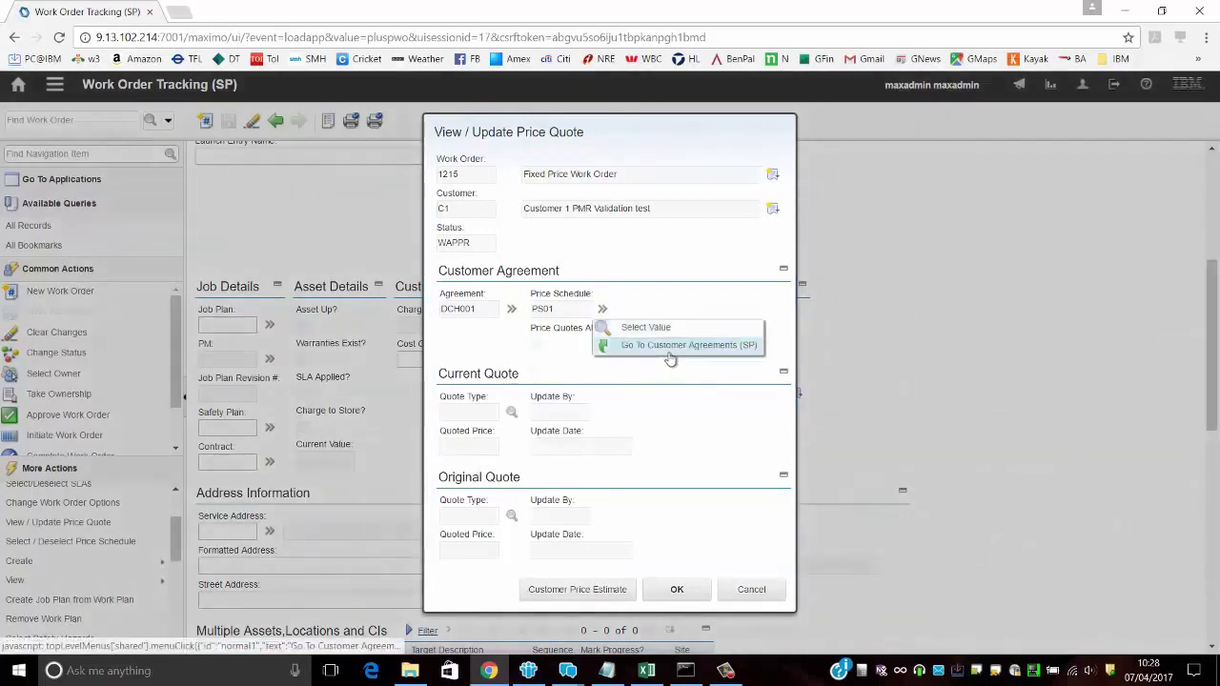
pyautogui.click(668, 348)
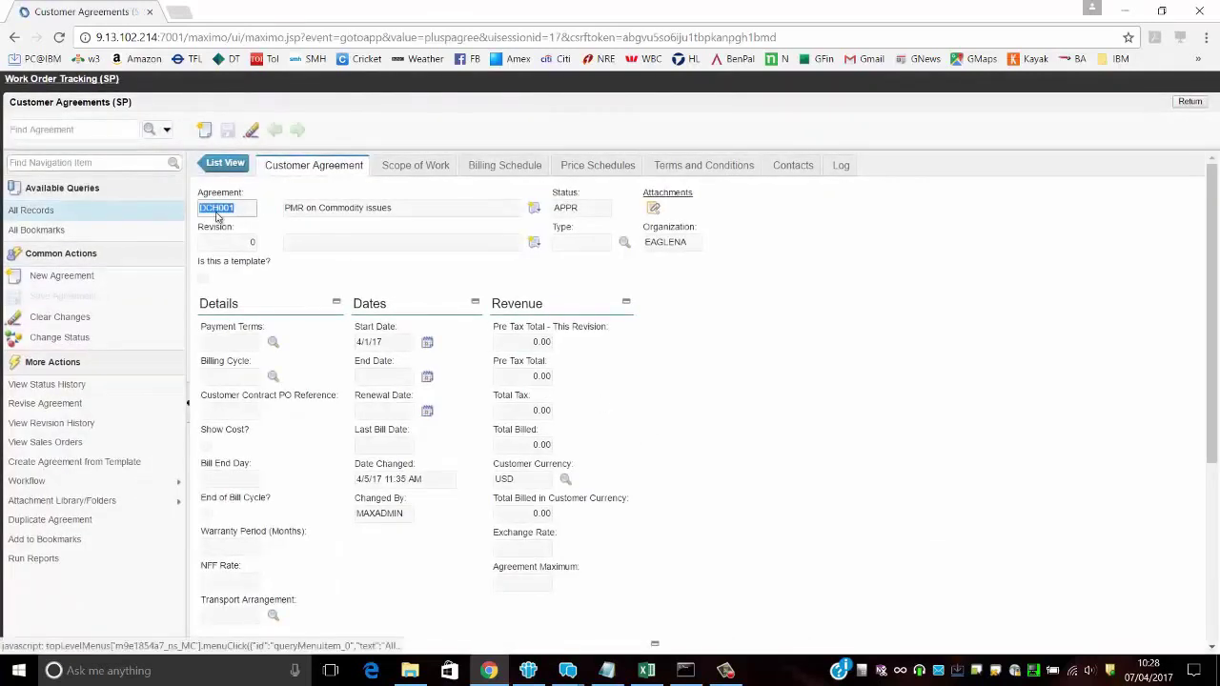
# Review PS01's schedule details and billing rules on agreement DCH001's Price Schedules tab.
pyautogui.click(601, 164)
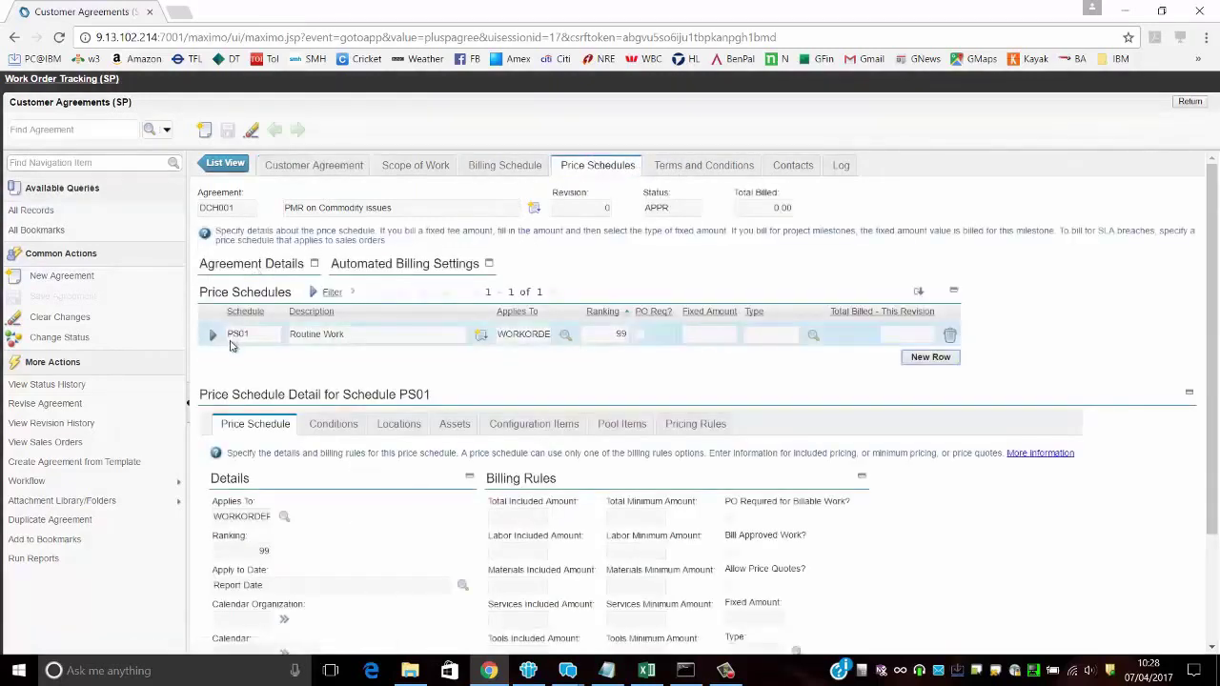
pyautogui.doubleClick(259, 335)
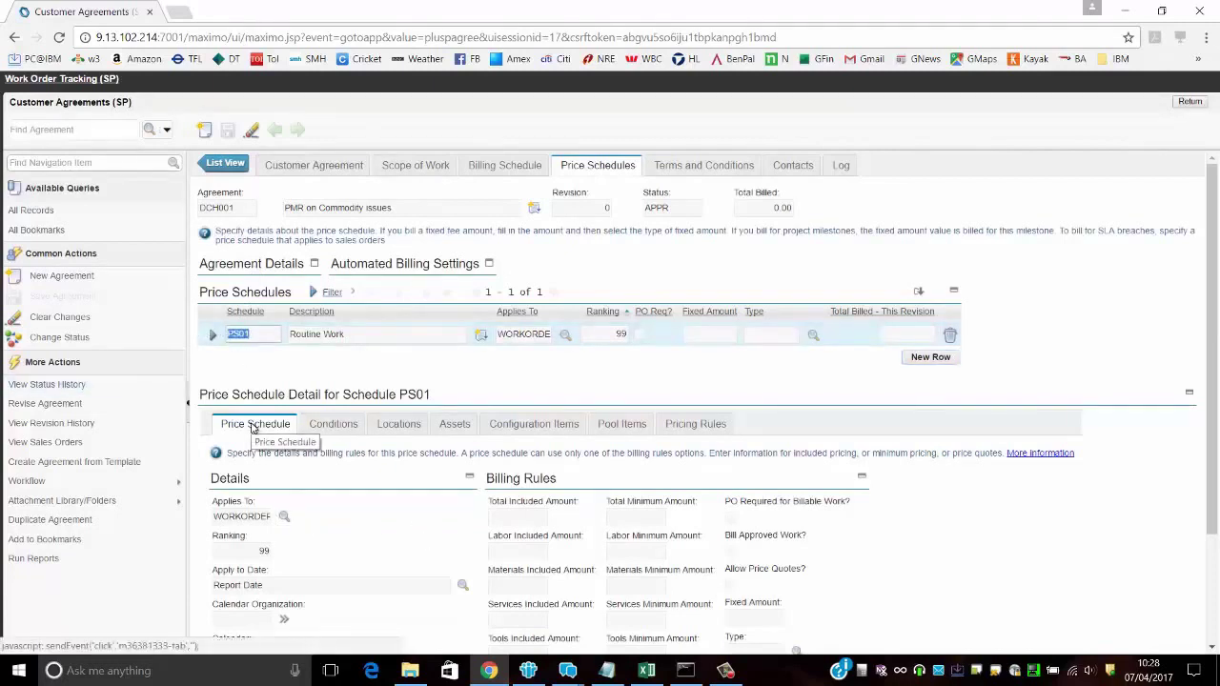
pyautogui.scroll(-1, 1217, 471)
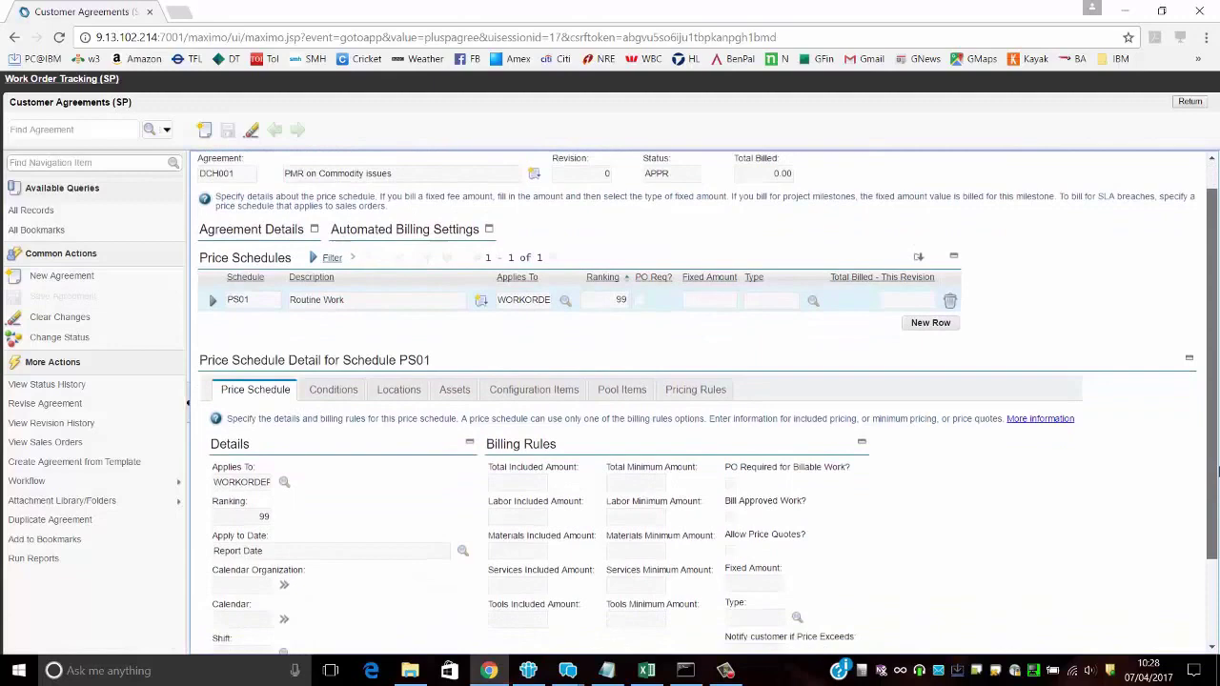
pyautogui.scroll(-1, 1218, 471)
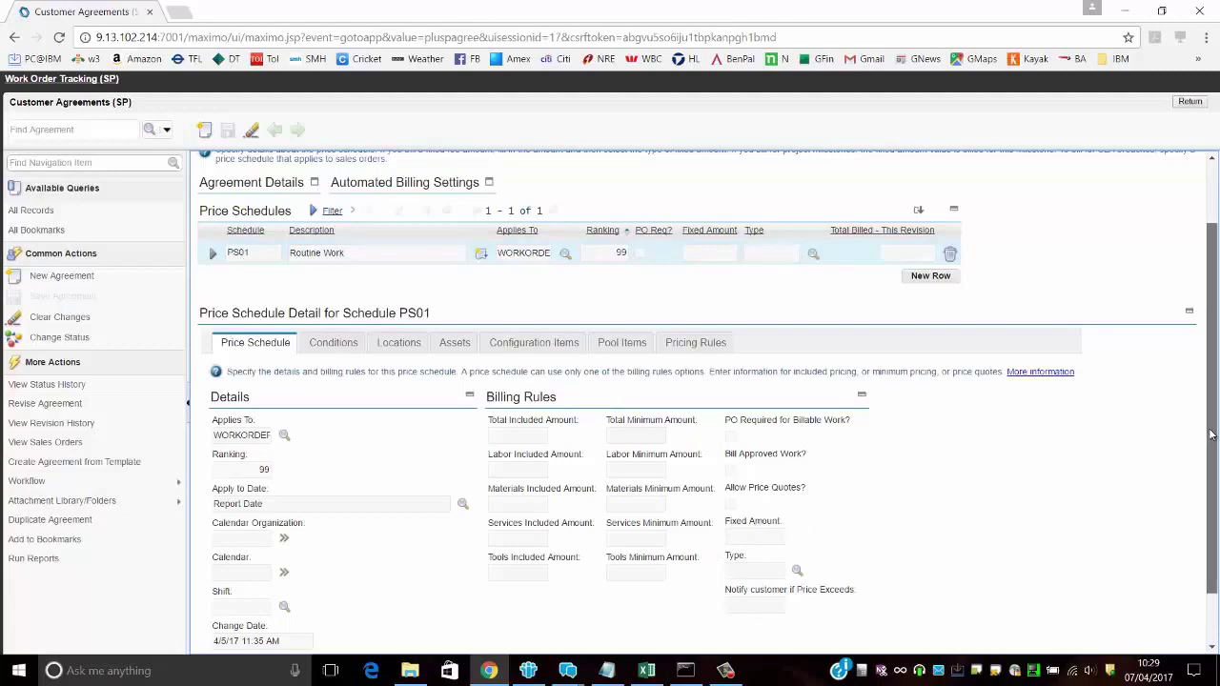
pyautogui.scroll(2, 1201, 436)
# Cancel the price quote window and delete PS01 from work order 1215's price schedule list.
pyautogui.click(1190, 101)
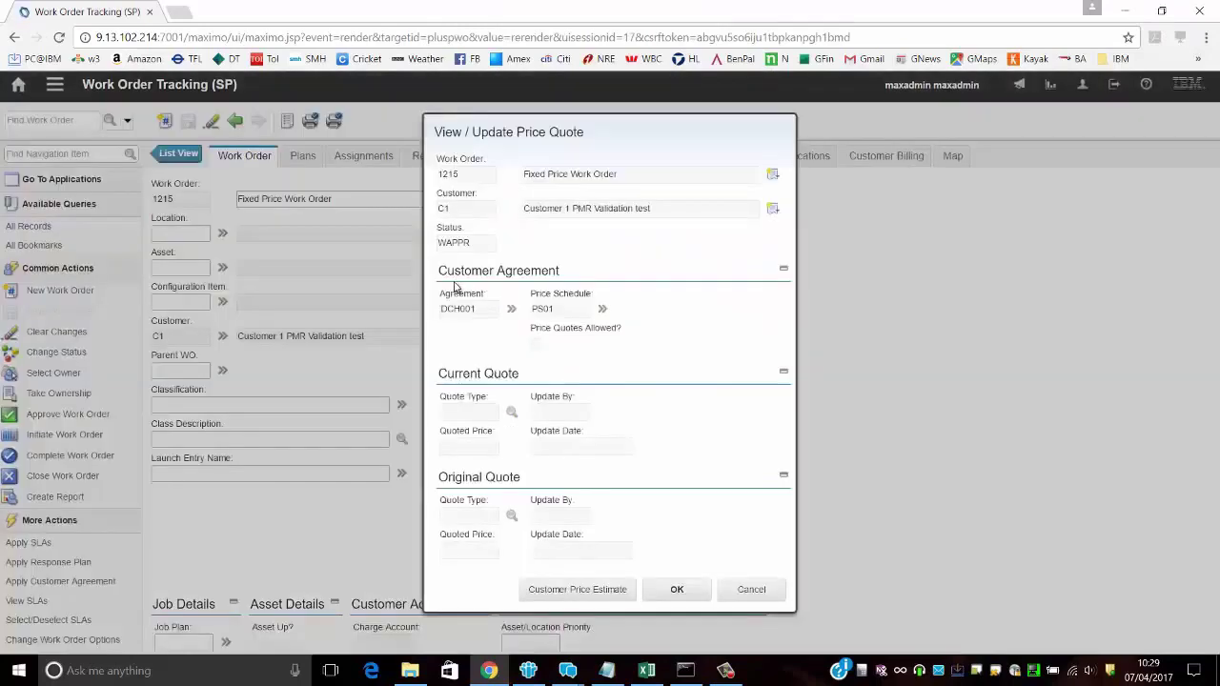
pyautogui.click(753, 591)
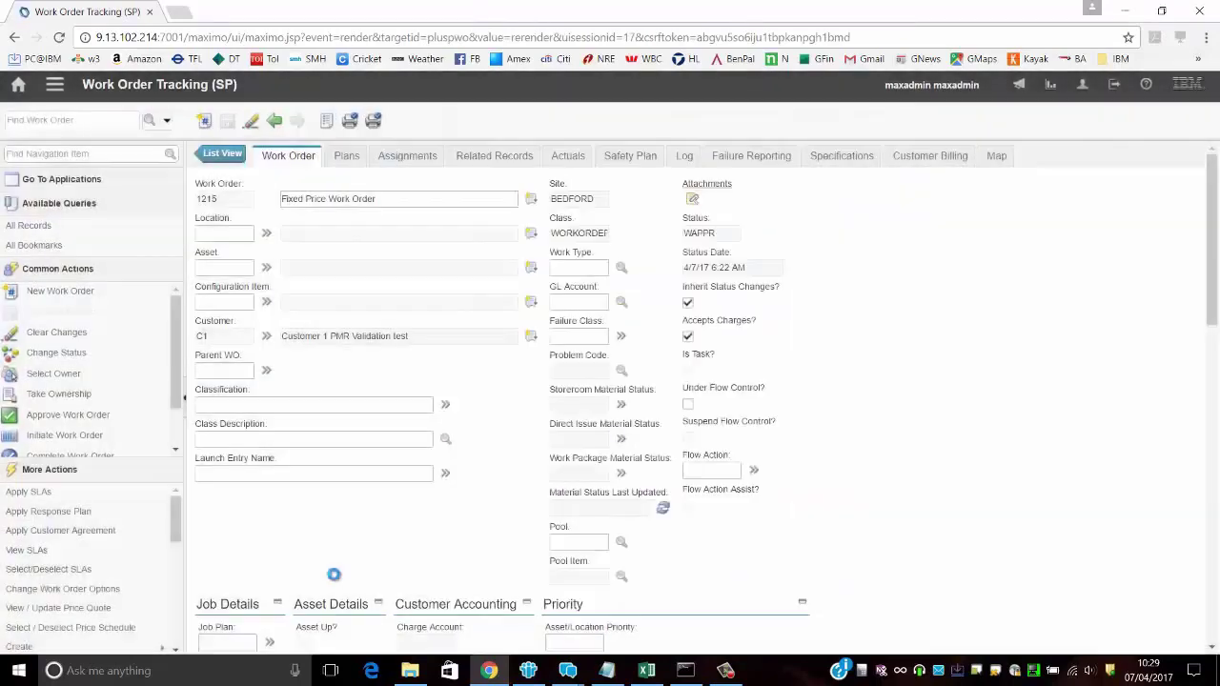
pyautogui.moveTo(176, 517); pyautogui.dragTo(175, 525)
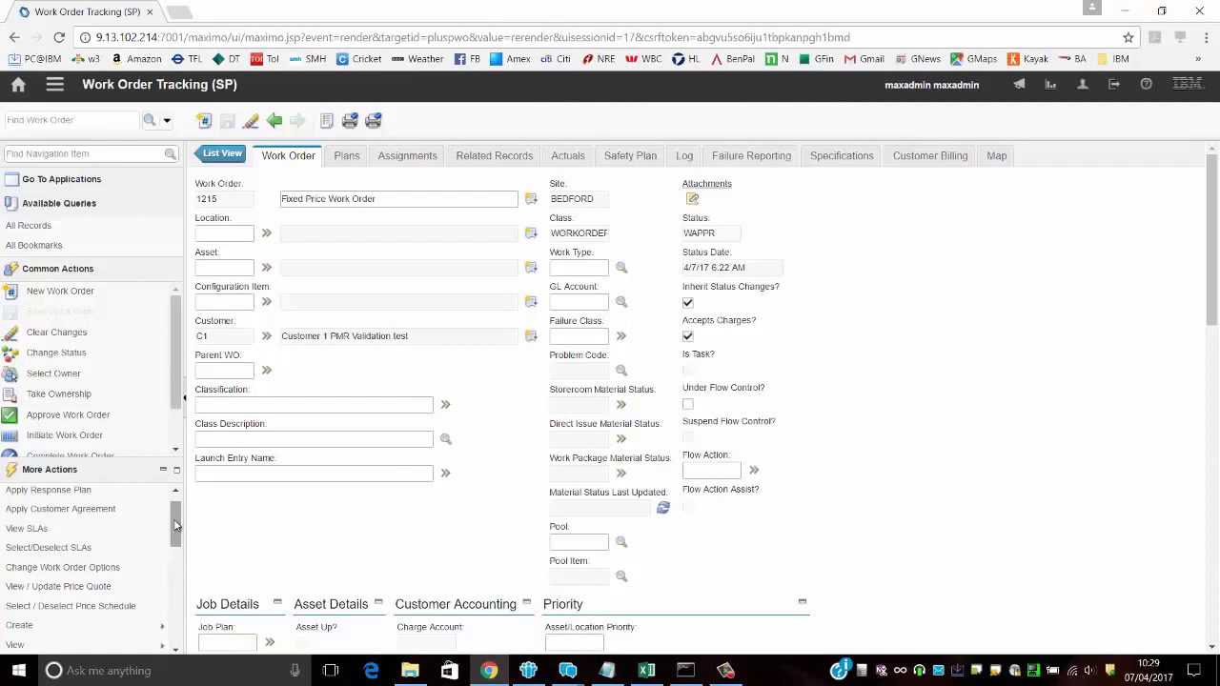
pyautogui.moveTo(175, 525); pyautogui.dragTo(176, 540)
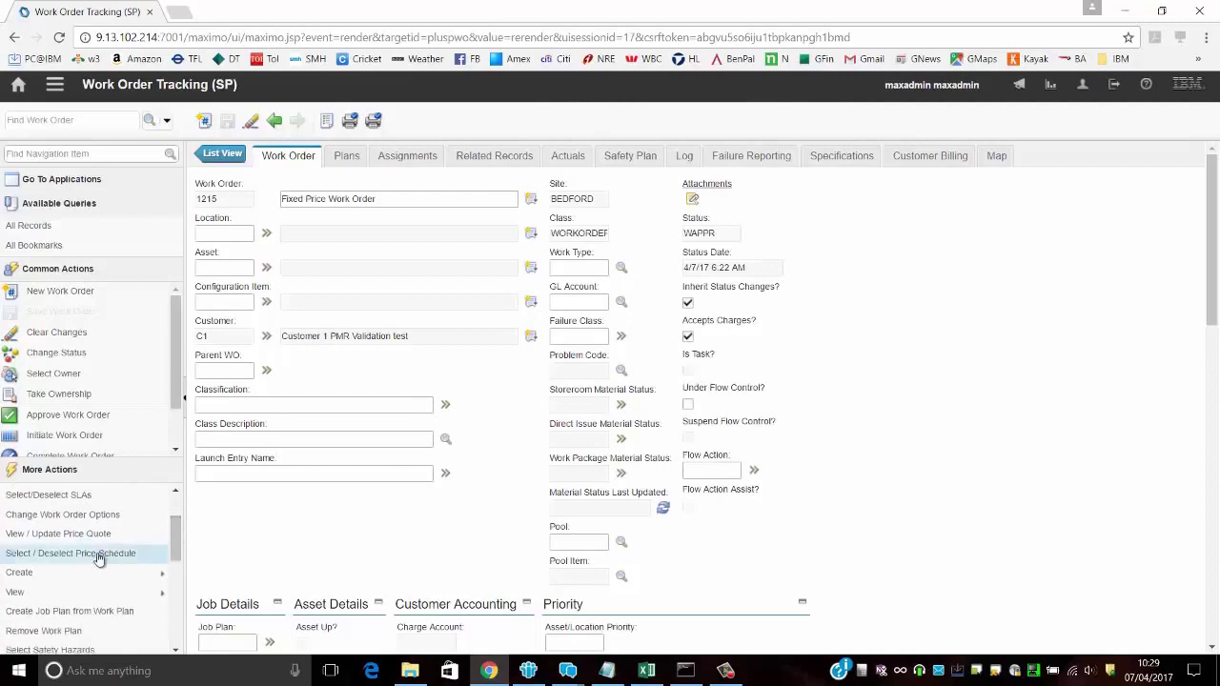
pyautogui.click(99, 558)
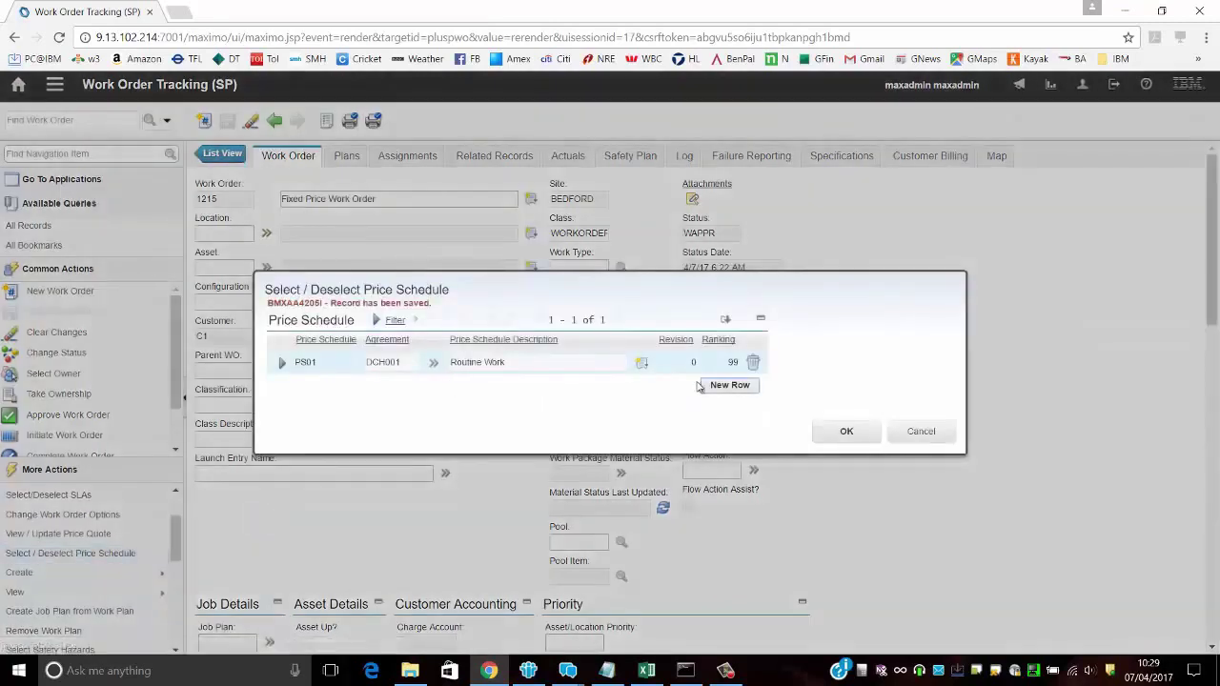
pyautogui.click(753, 362)
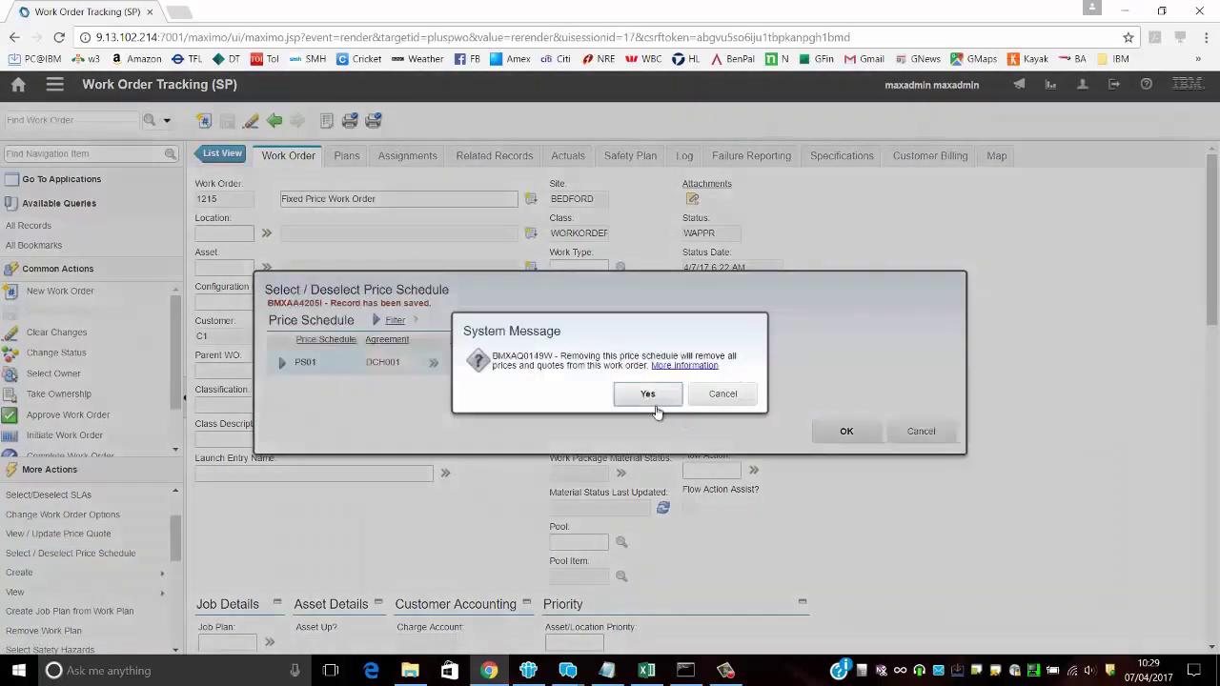
pyautogui.click(649, 395)
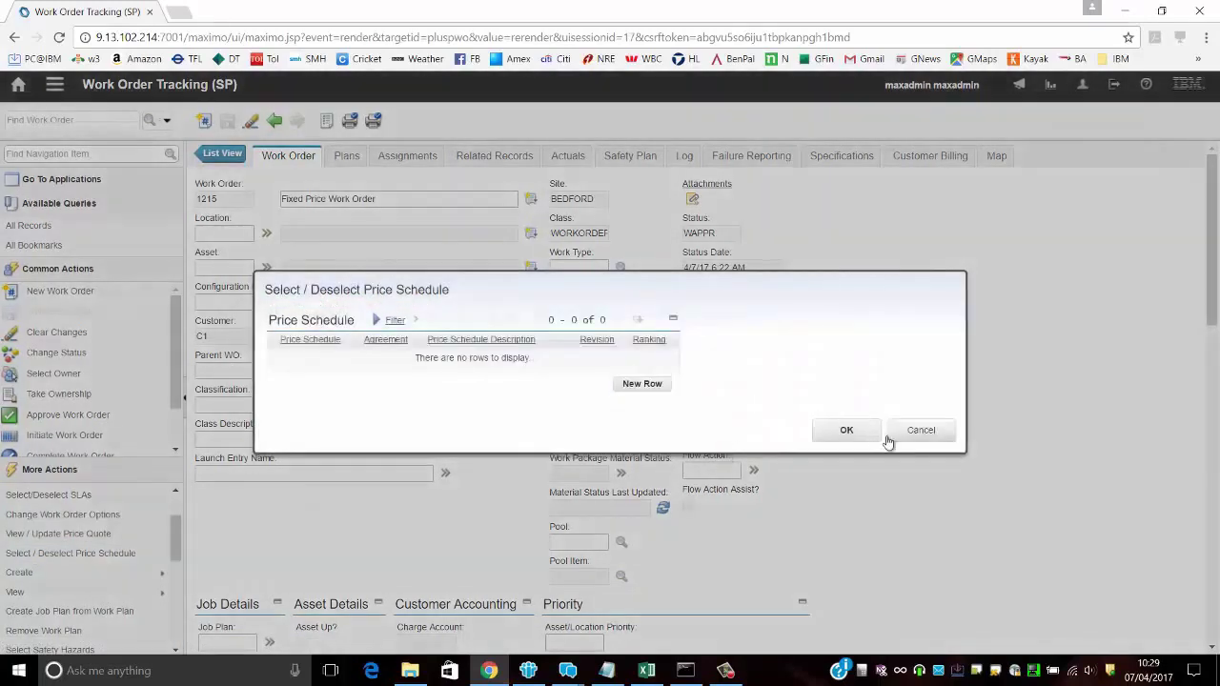
pyautogui.click(852, 429)
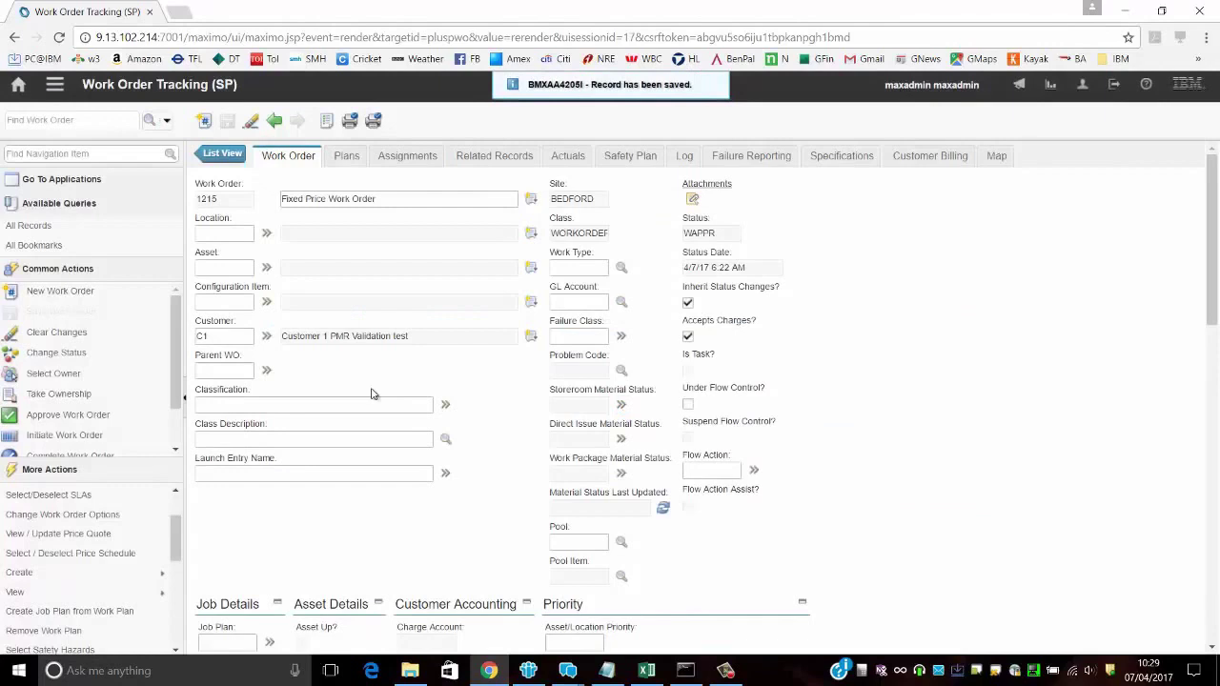
pyautogui.doubleClick(229, 202)
# Start new customer agreement 7 in Customer Agreements (SP).
pyautogui.click(60, 94)
pyautogui.click(60, 94)
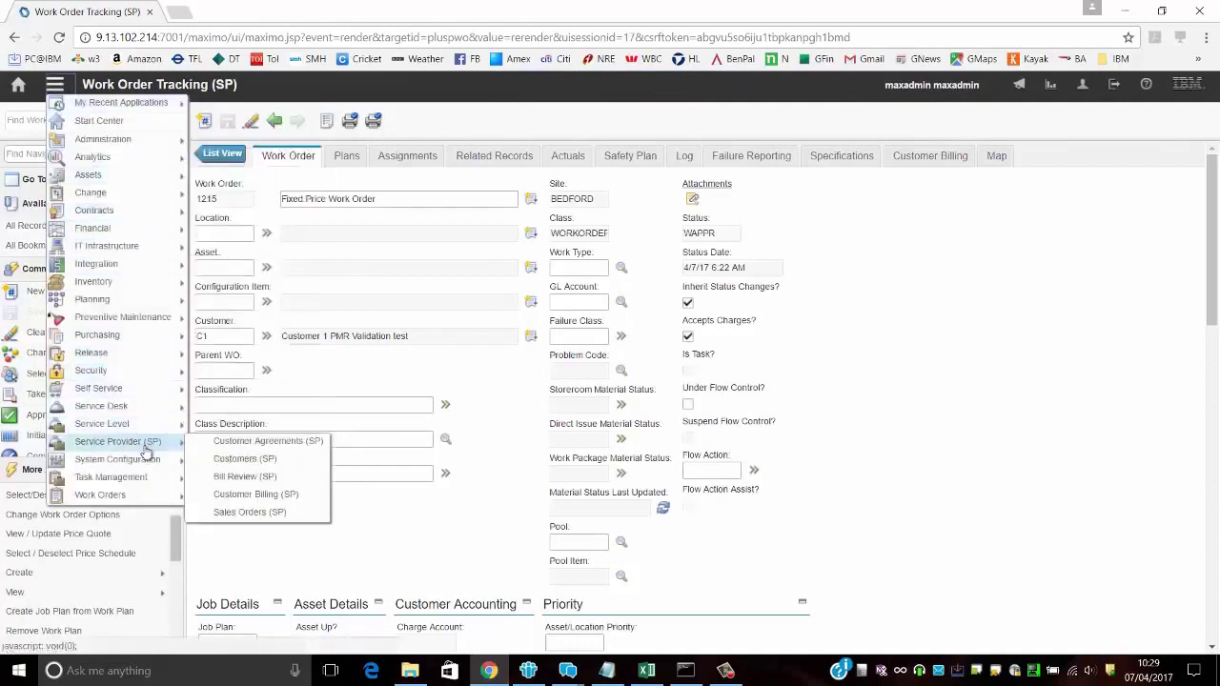
pyautogui.moveTo(147, 446)
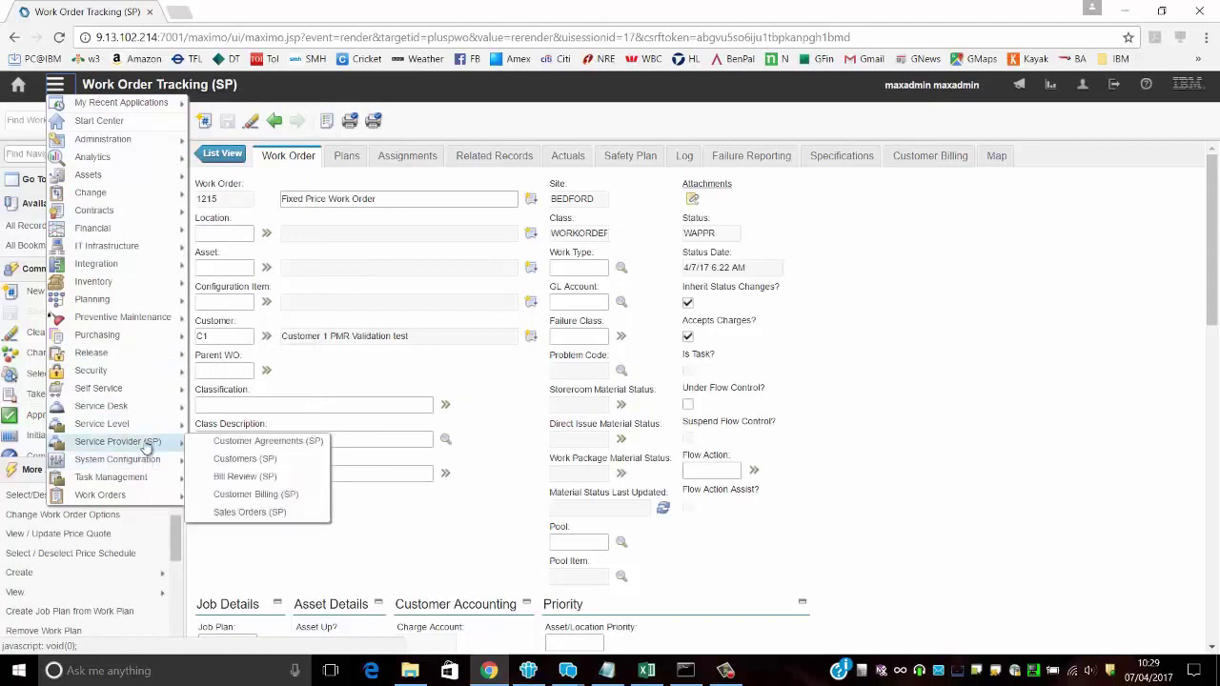
pyautogui.click(265, 444)
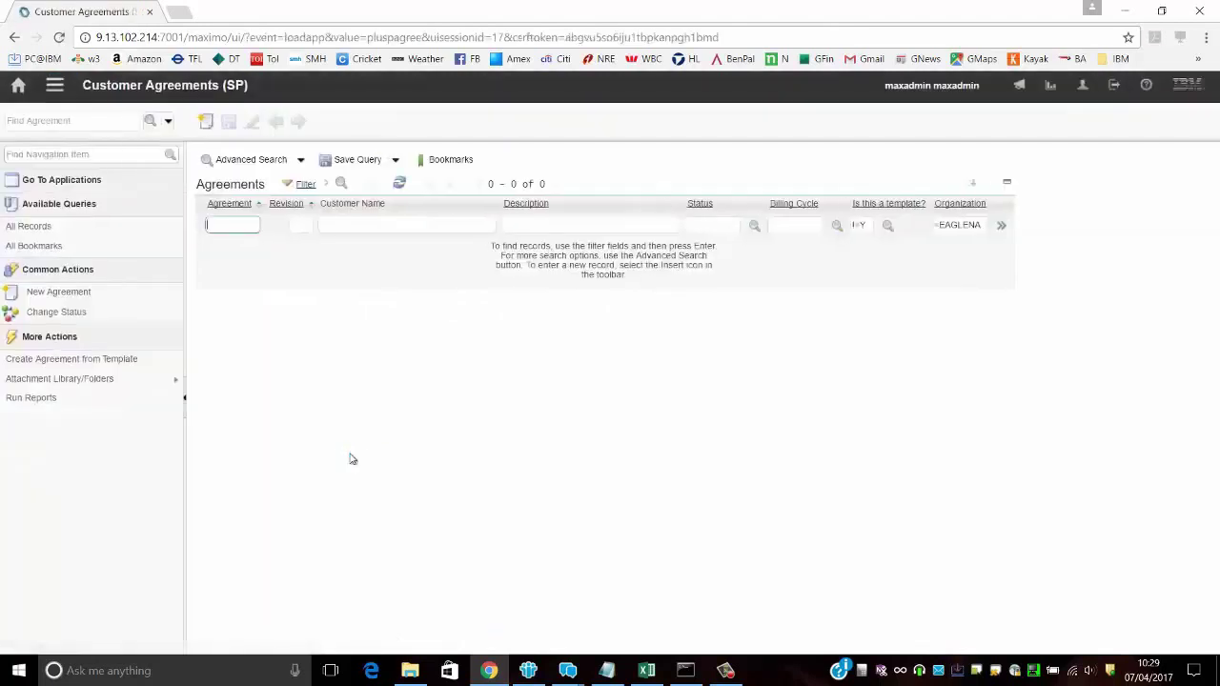
pyautogui.click(205, 120)
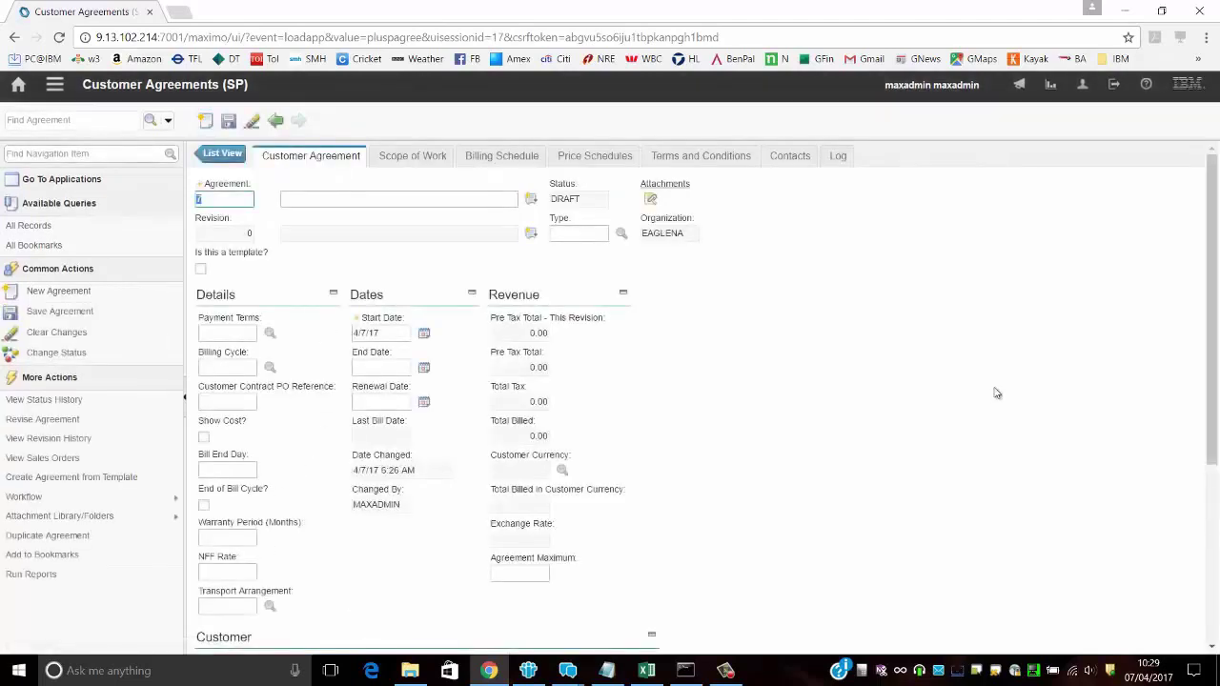
# Assign customer C1 to agreement 7 via Go To Customers (SP).
pyautogui.moveTo(1214, 270); pyautogui.dragTo(1218, 431)
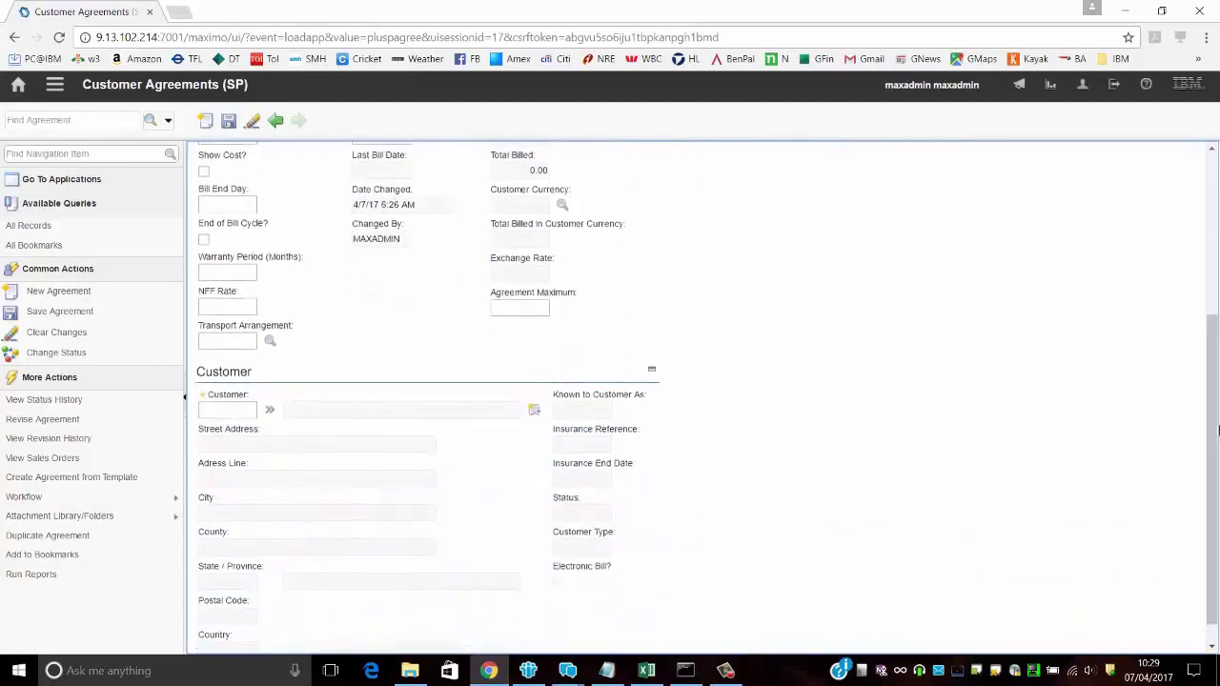
pyautogui.click(269, 409)
pyautogui.click(315, 445)
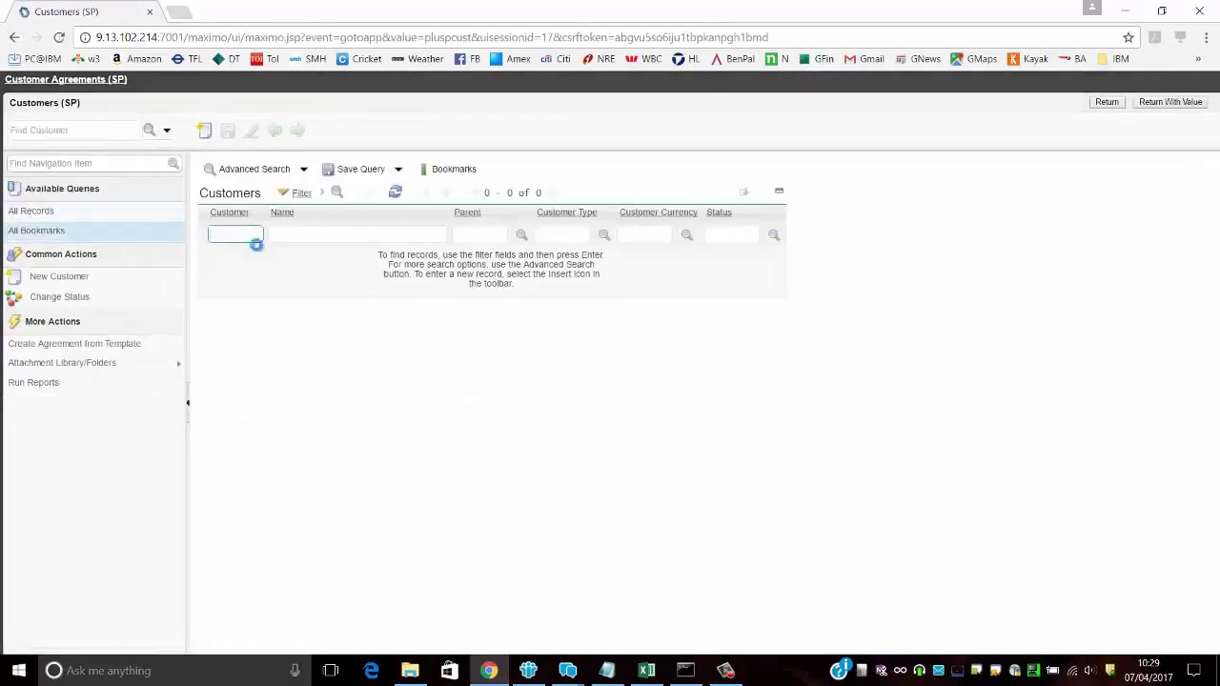
pyautogui.click(213, 258)
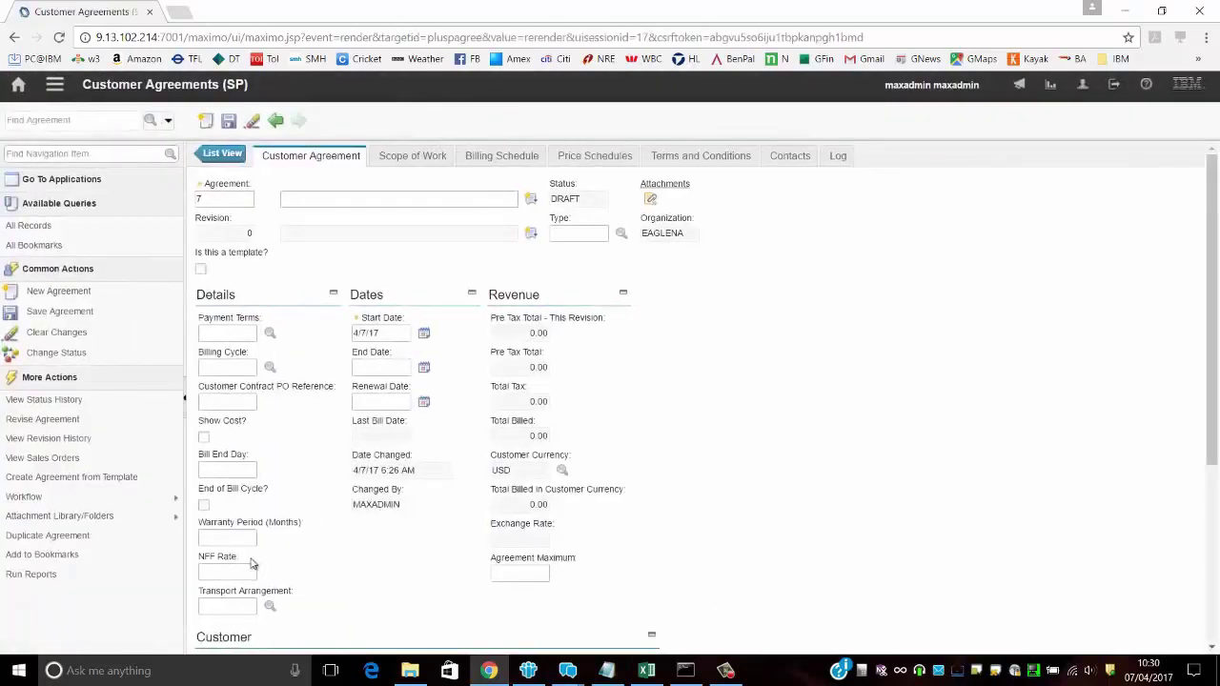
pyautogui.scroll(-3, 355, 590)
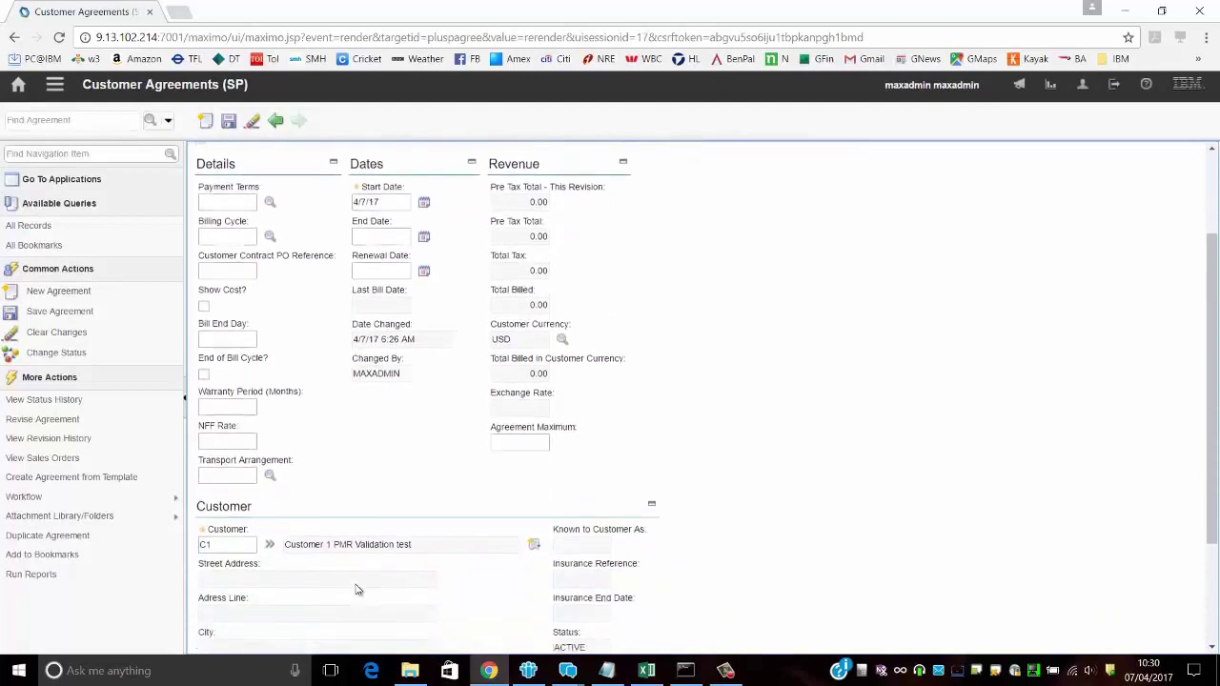
pyautogui.scroll(3, 356, 590)
pyautogui.doubleClick(225, 200)
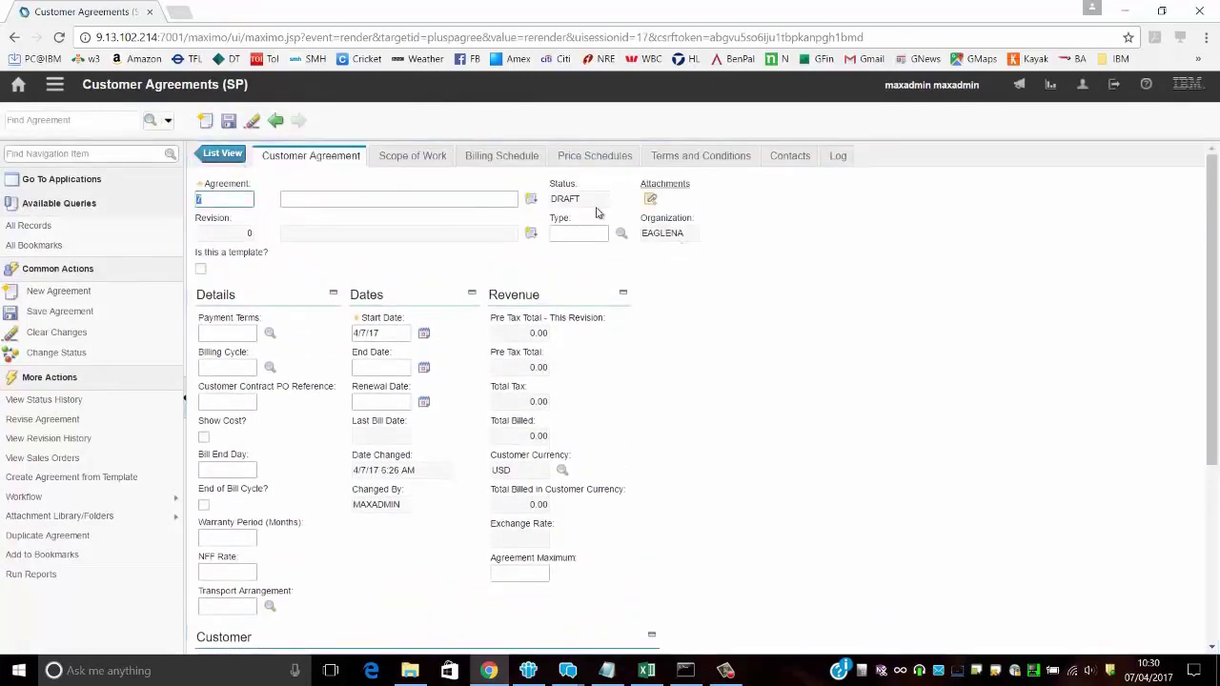
# Add a new price schedule row TEST2 to agreement 7.
pyautogui.click(586, 153)
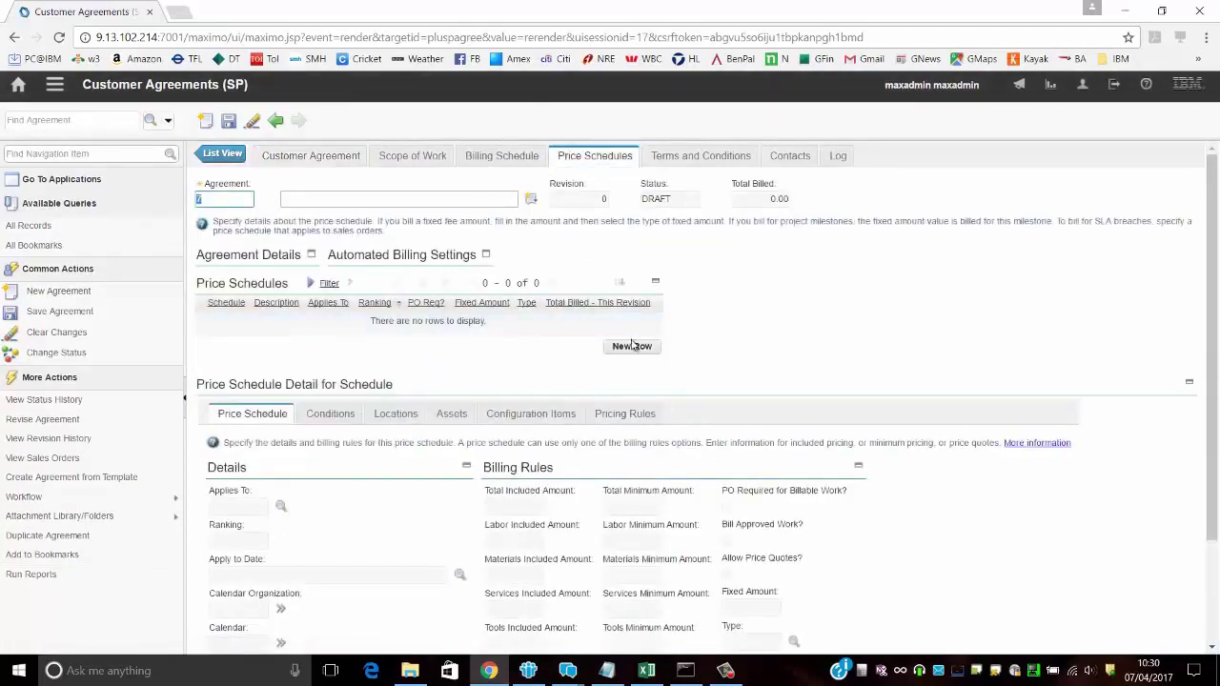
pyautogui.click(632, 348)
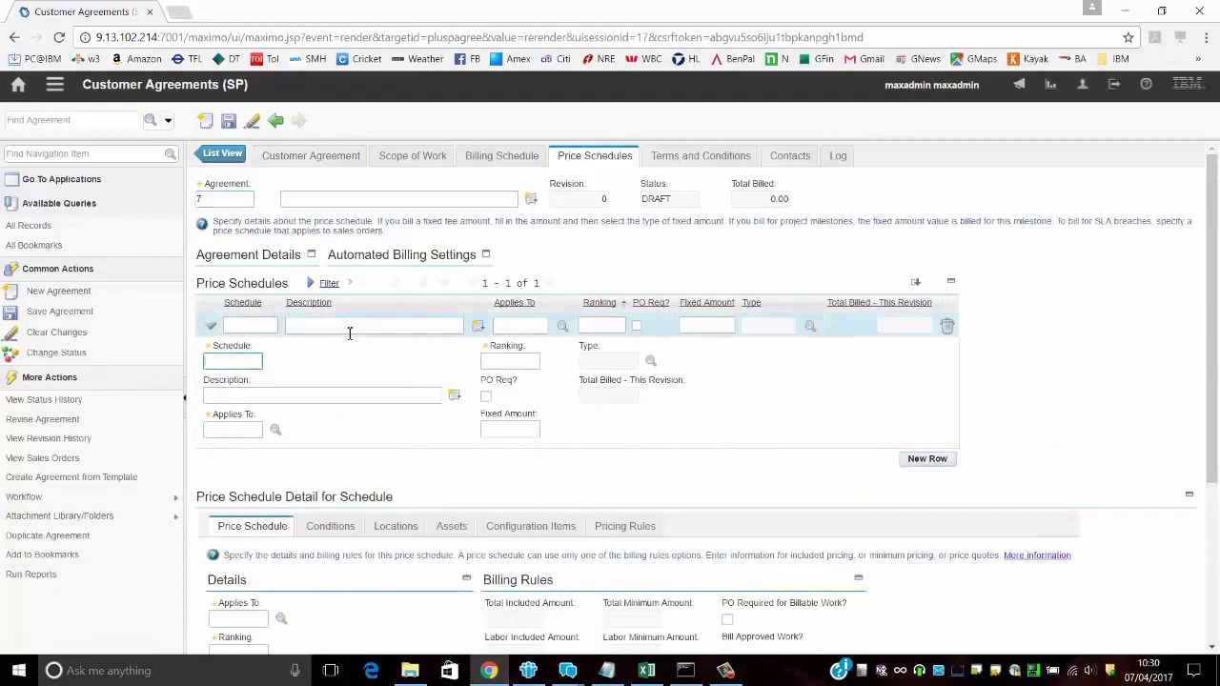
pyautogui.write('test2')
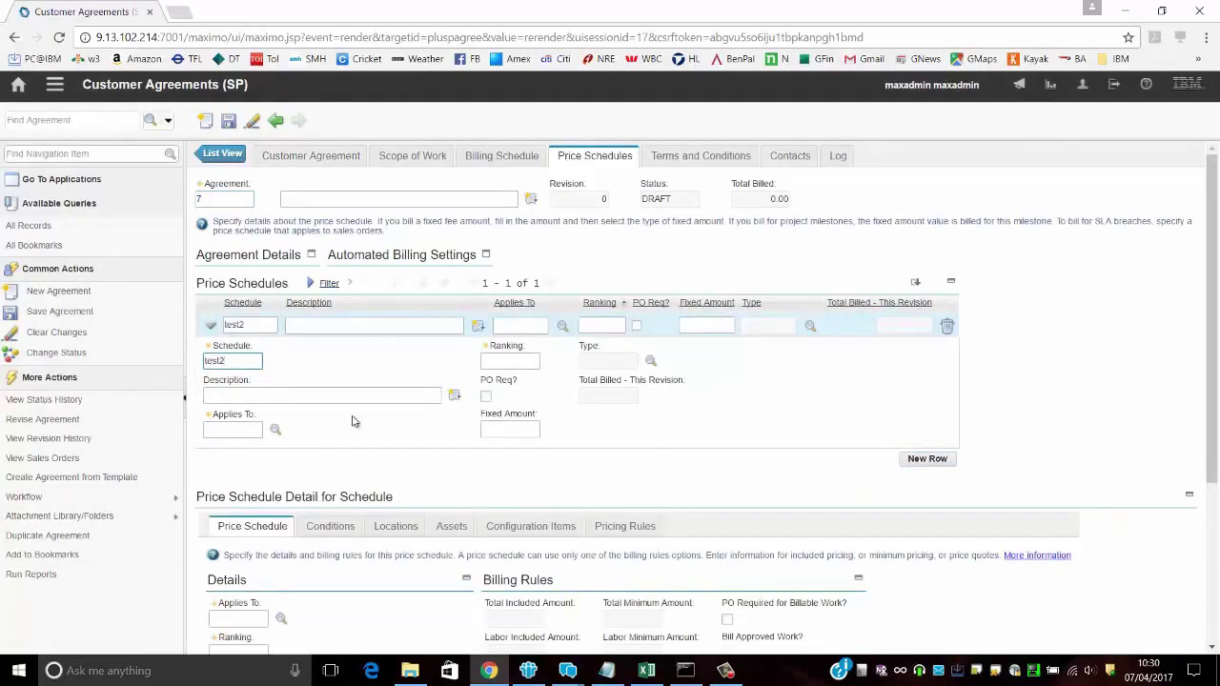
pyautogui.press('Tab')
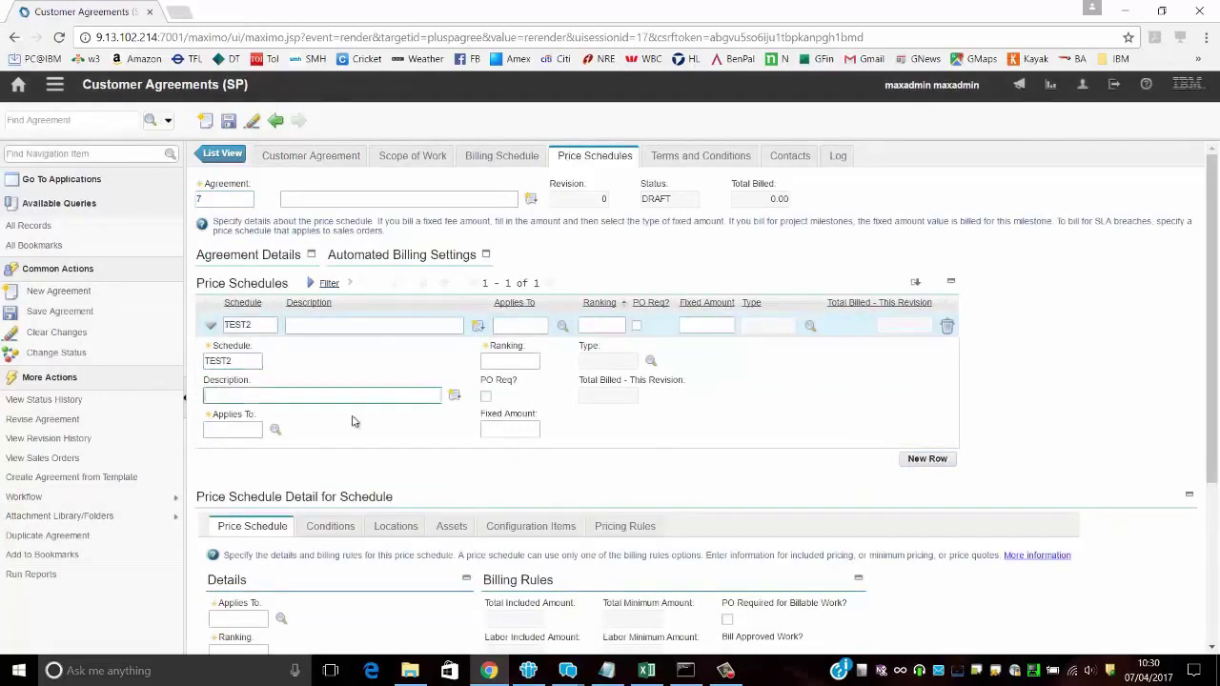
# Make TEST2 apply to WORKORDER with ranking 1 and allow price quotes.
pyautogui.click(229, 430)
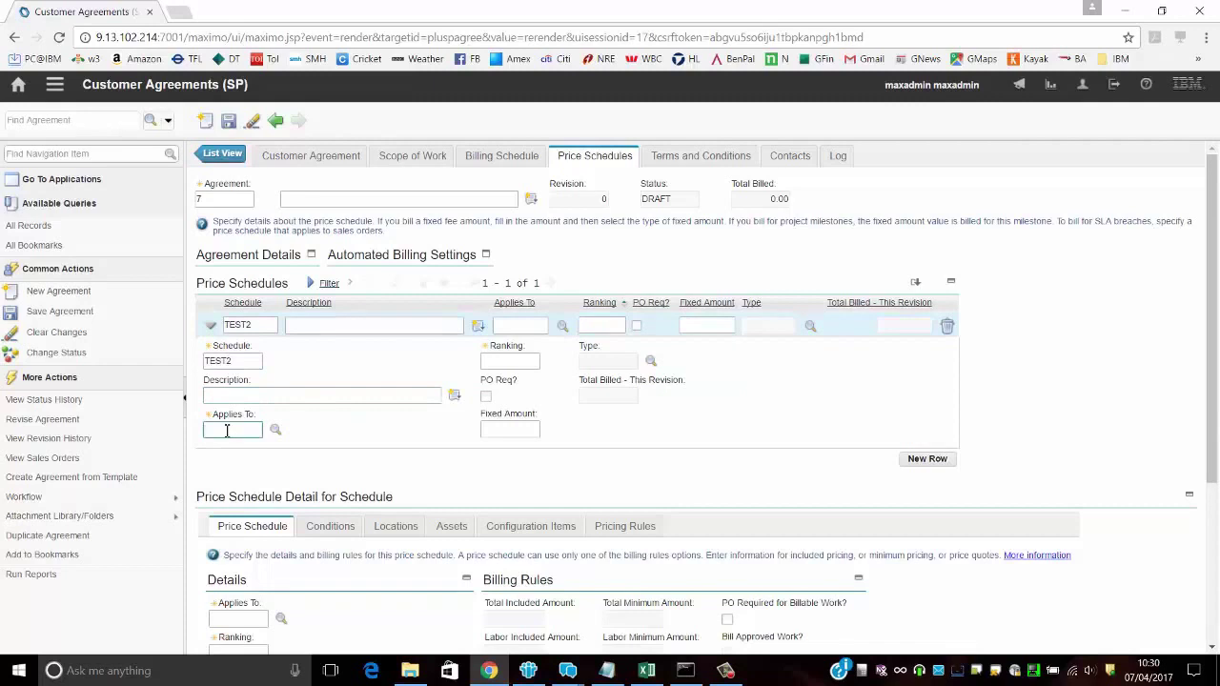
pyautogui.click(275, 430)
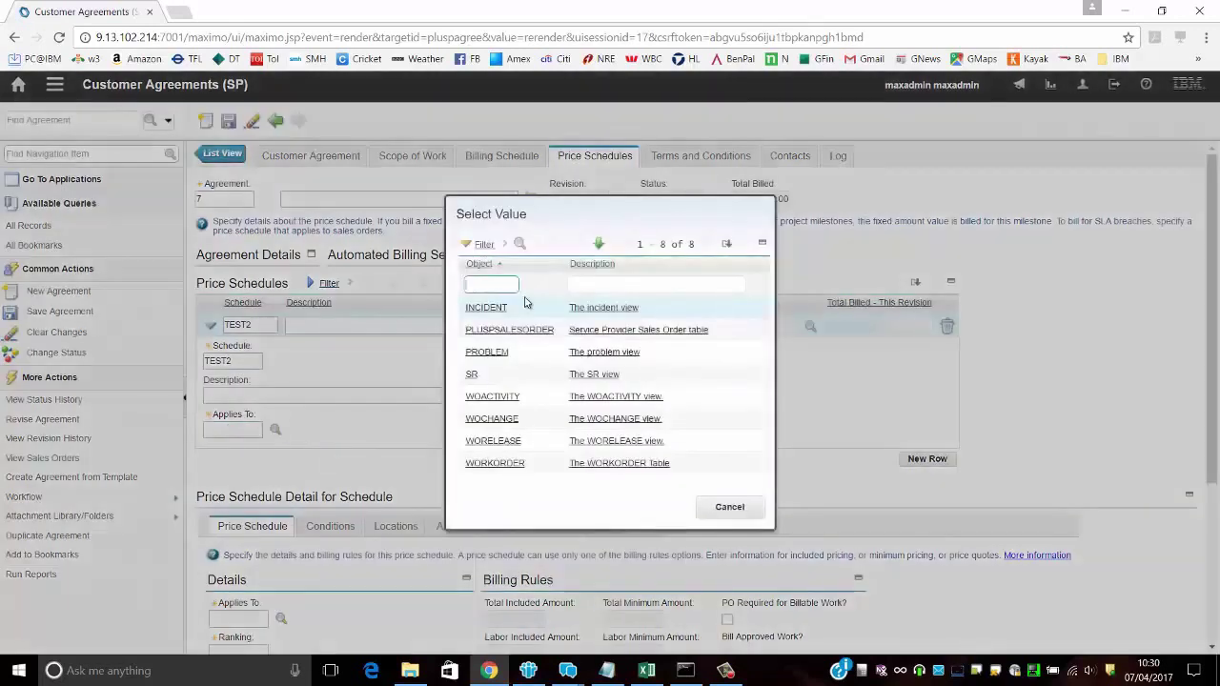
pyautogui.click(503, 462)
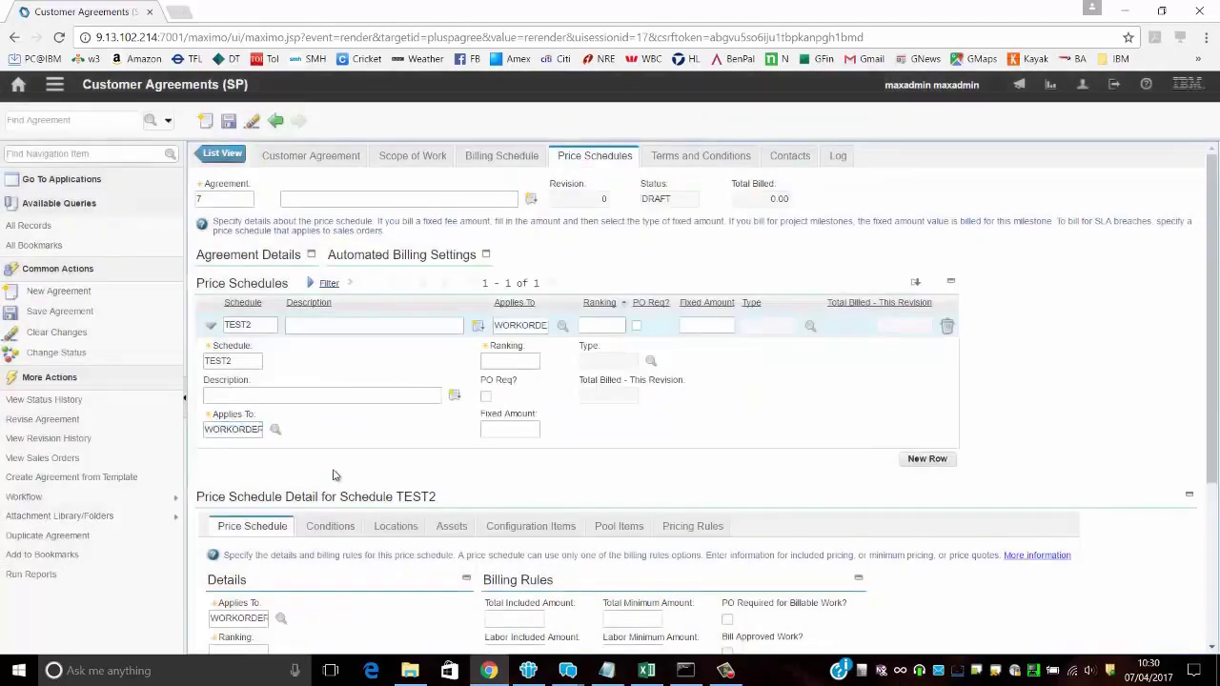
pyautogui.scroll(-3, 333, 474)
pyautogui.scroll(-5, 333, 473)
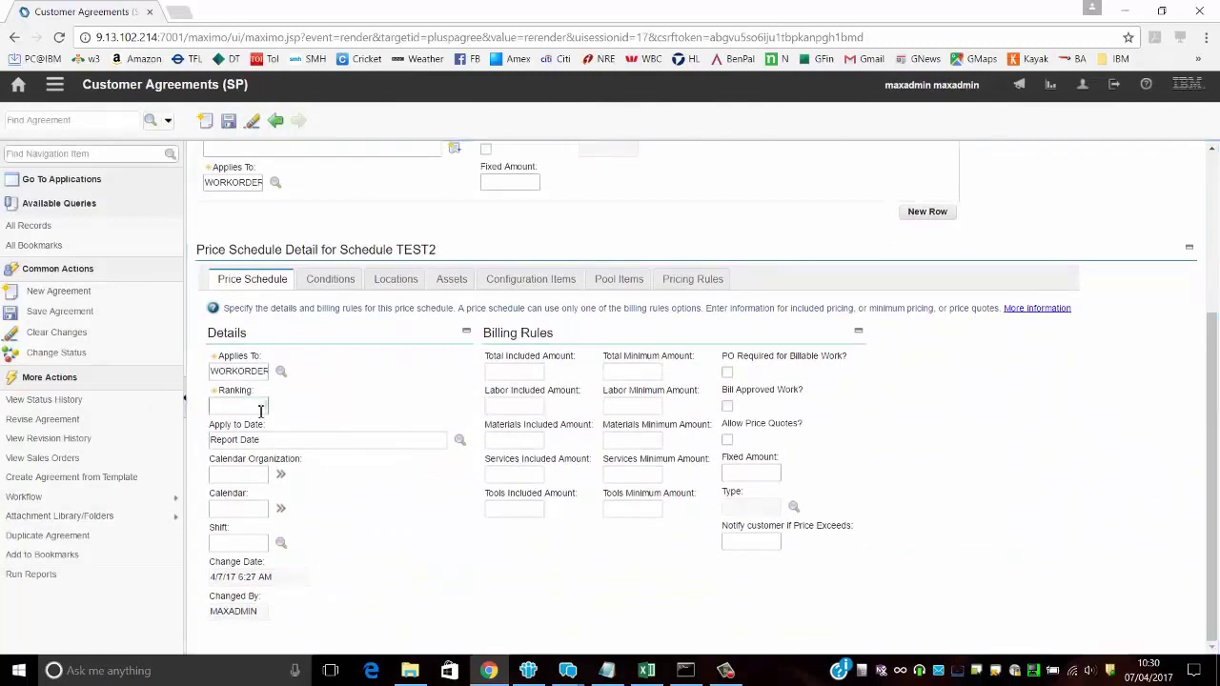
pyautogui.press('Tab')
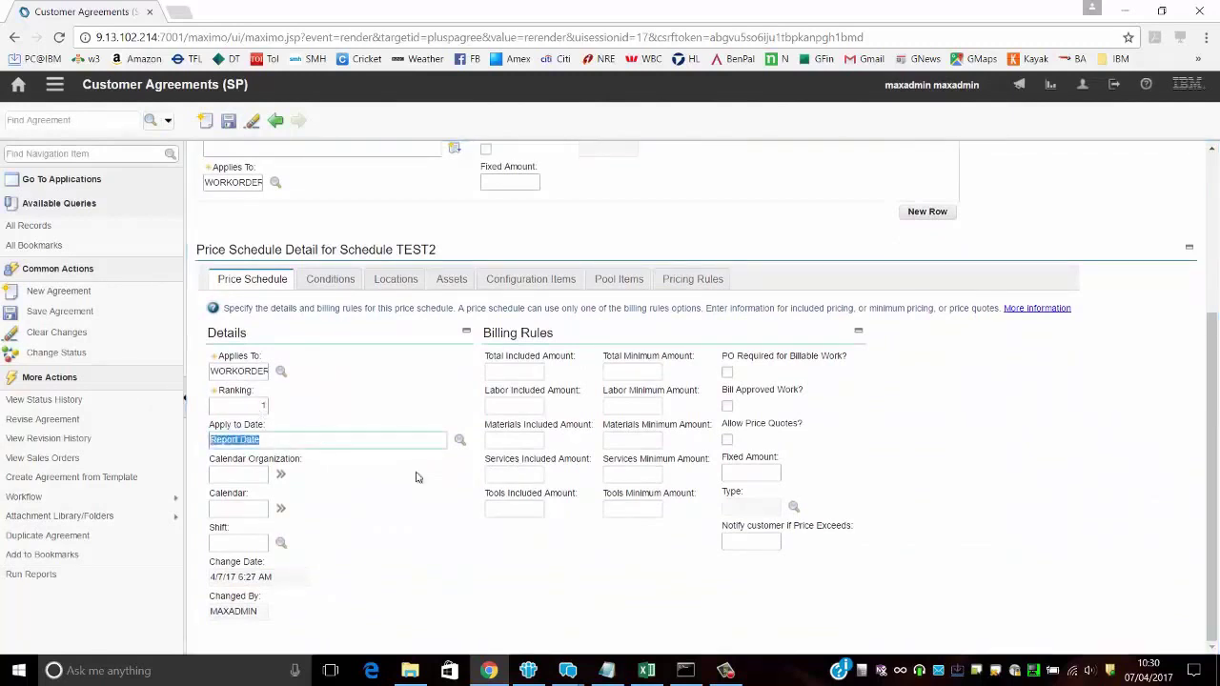
pyautogui.click(728, 440)
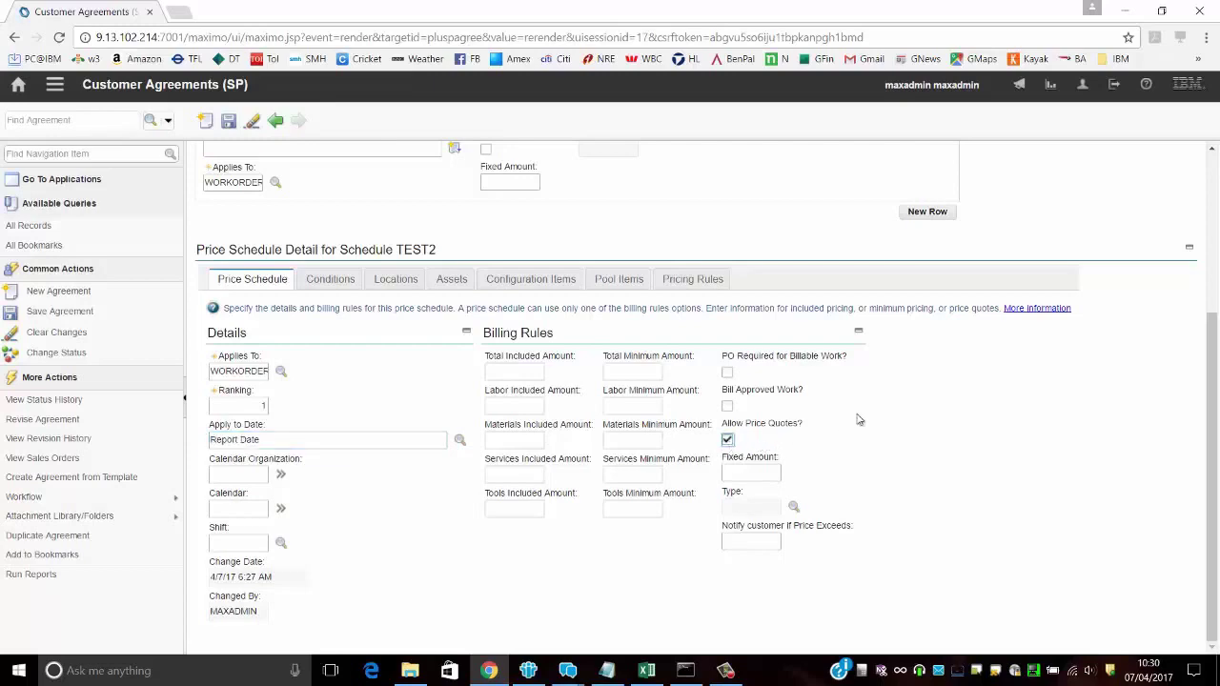
pyautogui.click(1214, 254)
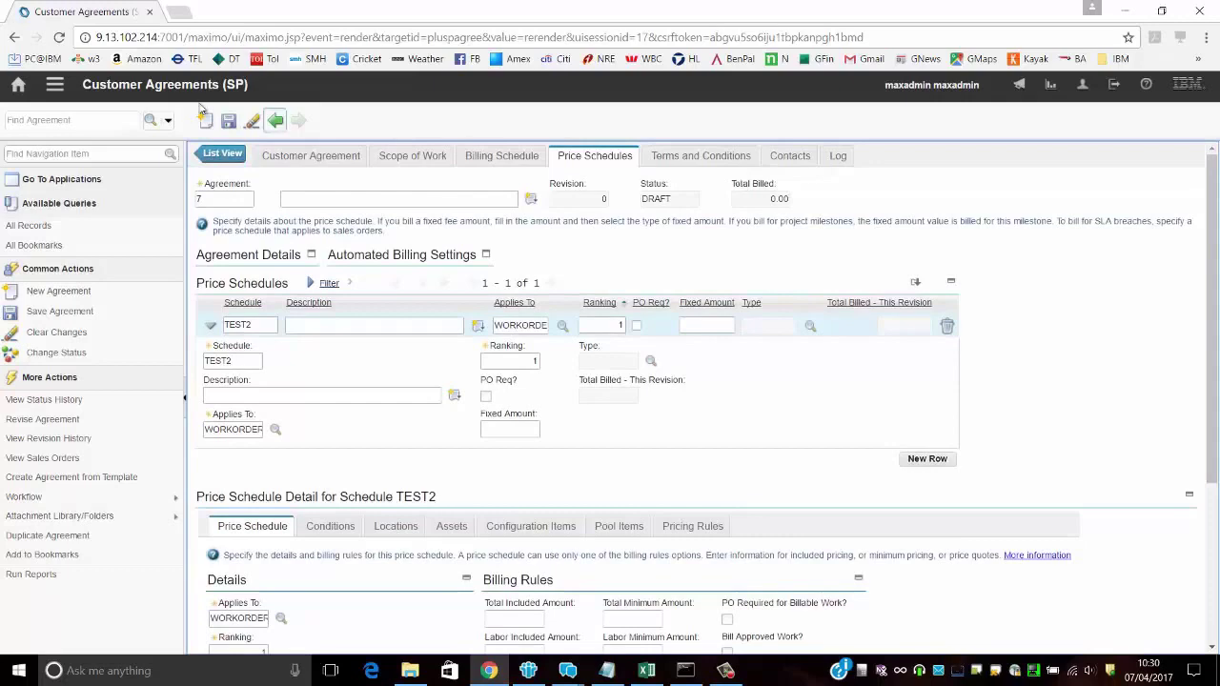
# Save agreement 7 and change its status to Approved.
pyautogui.click(228, 122)
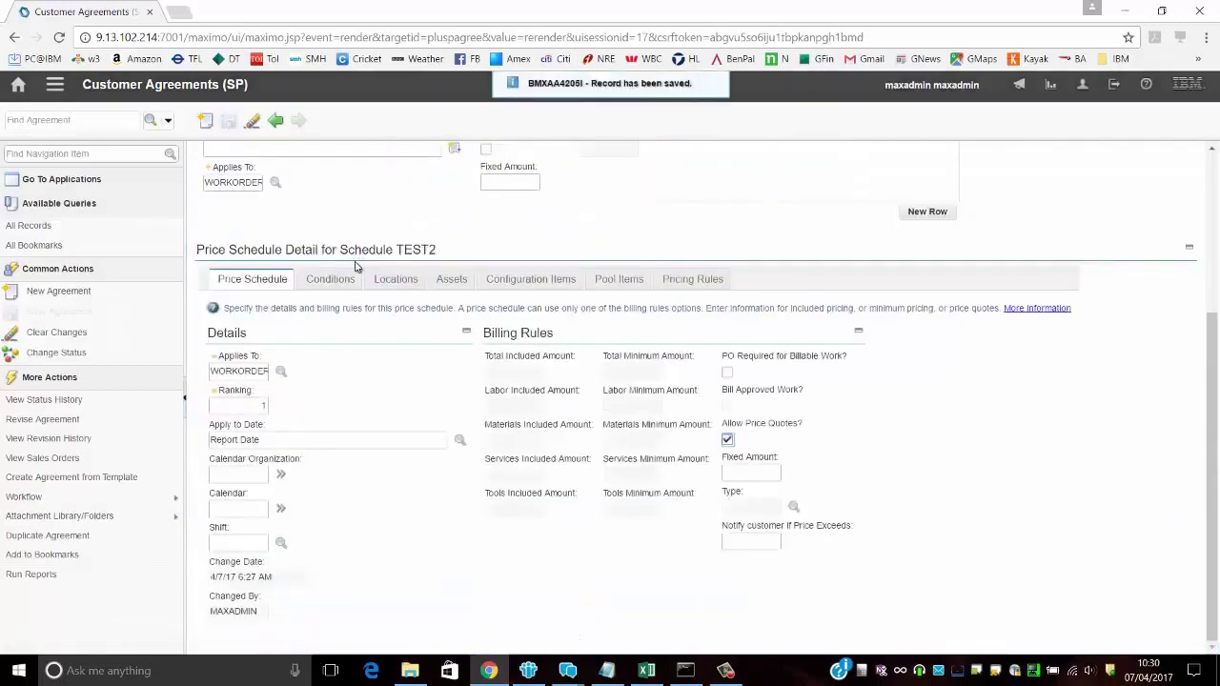
pyautogui.click(53, 352)
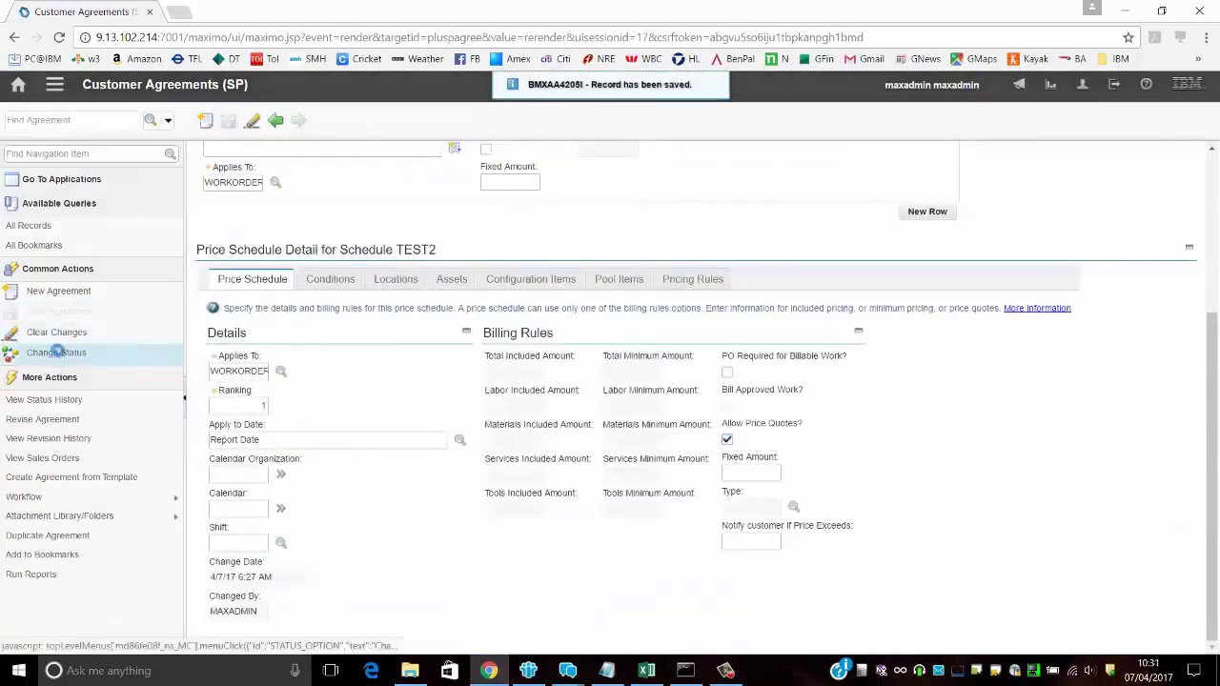
pyautogui.click(523, 365)
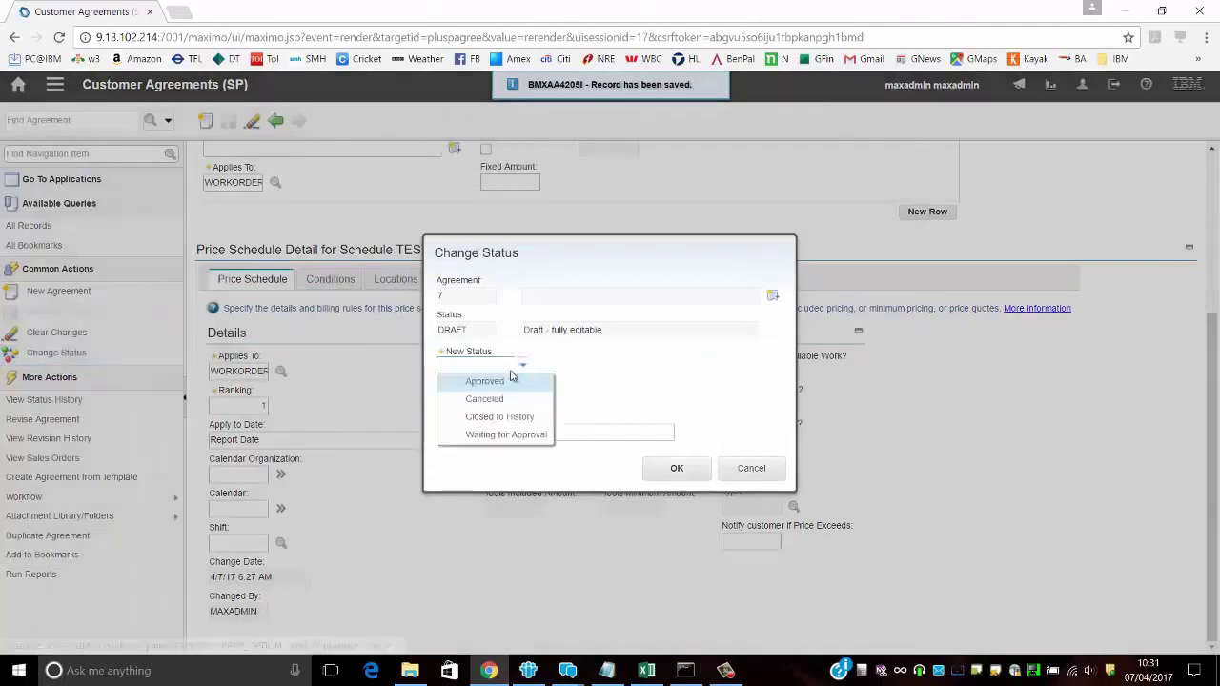
pyautogui.click(492, 381)
pyautogui.click(660, 468)
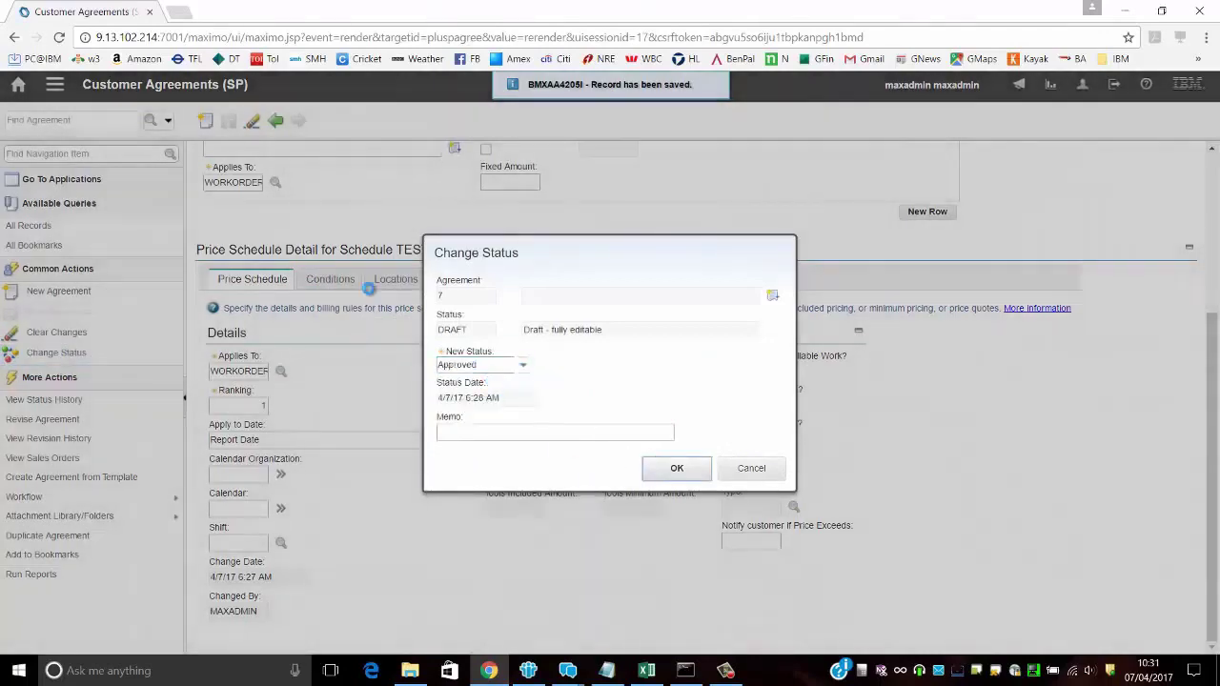
# Review the approved agreement's details and TEST2's Fixed Amount settings on Price Schedules.
pyautogui.scroll(3, 539, 253)
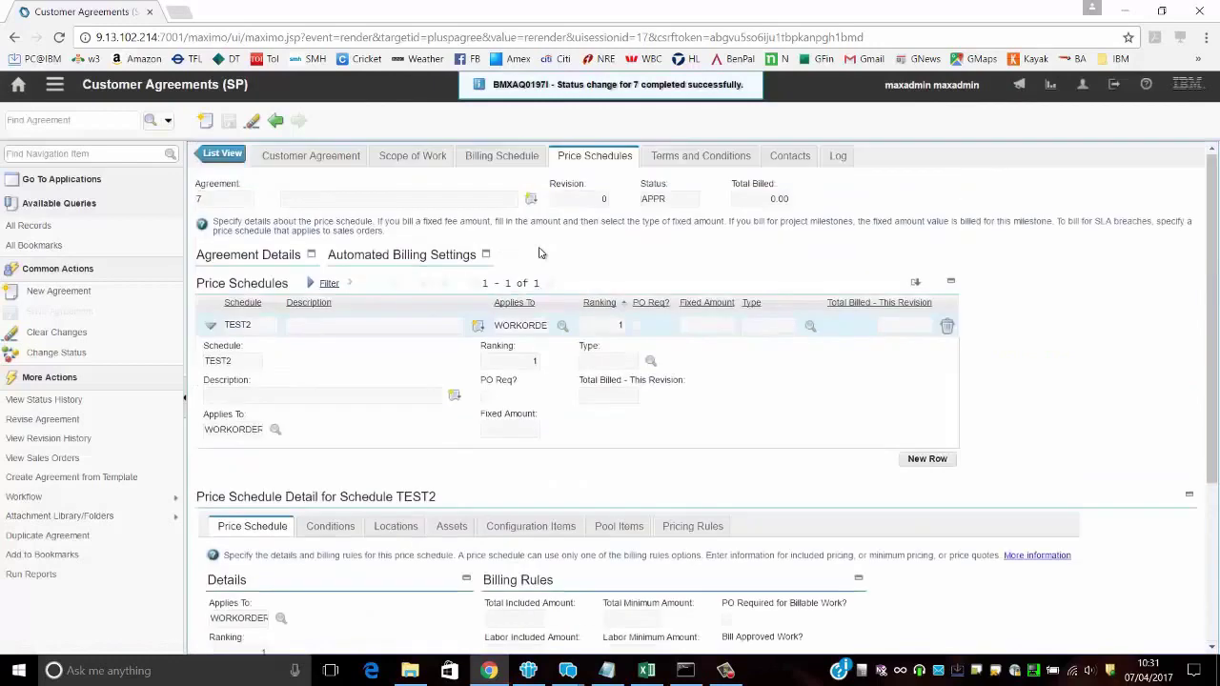
pyautogui.click(300, 158)
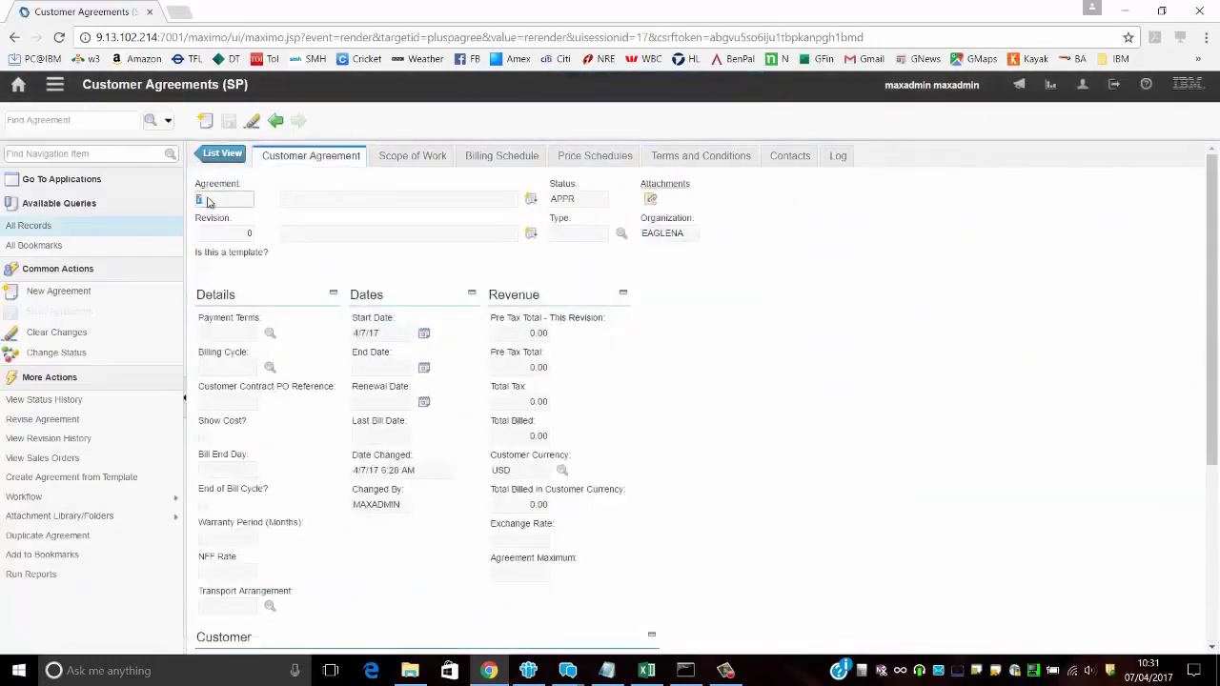
pyautogui.scroll(-2, 312, 519)
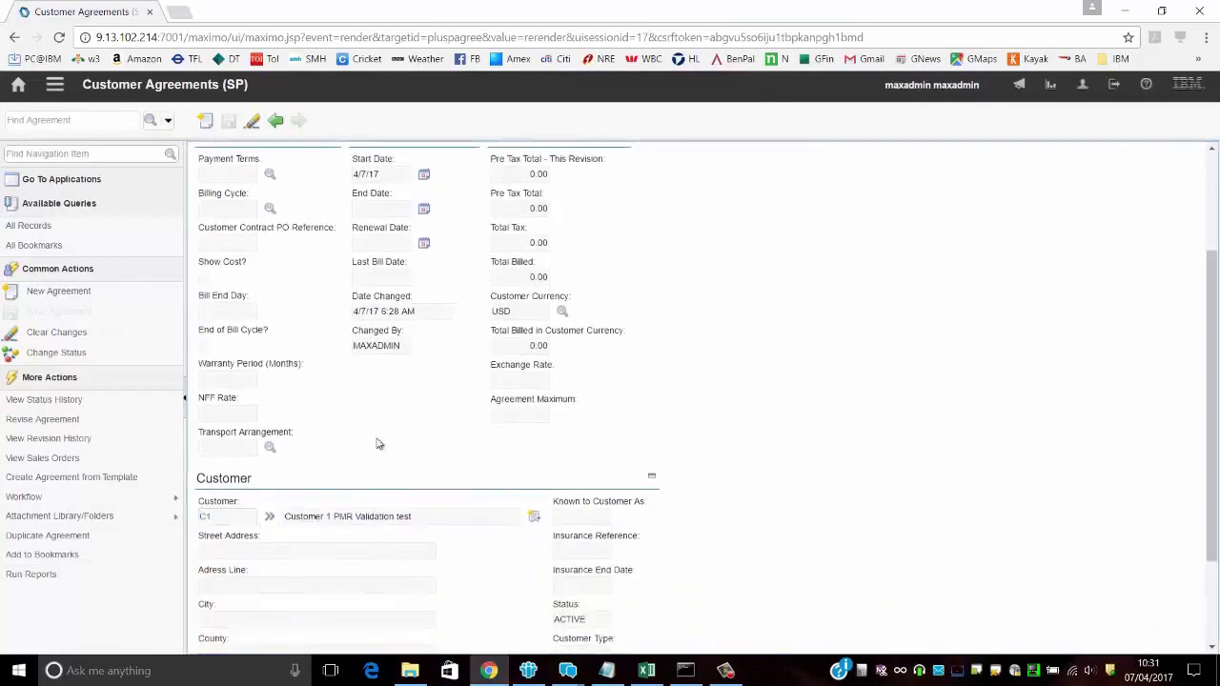
pyautogui.scroll(2, 377, 444)
pyautogui.click(606, 155)
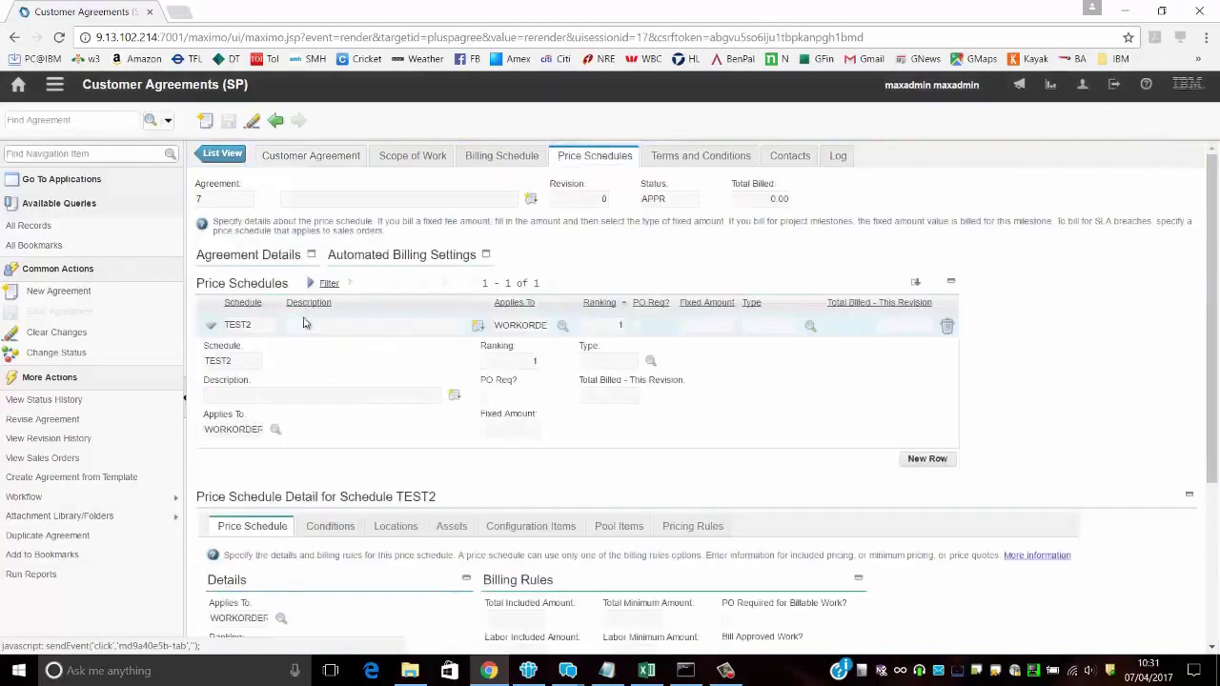
pyautogui.scroll(-2, 375, 362)
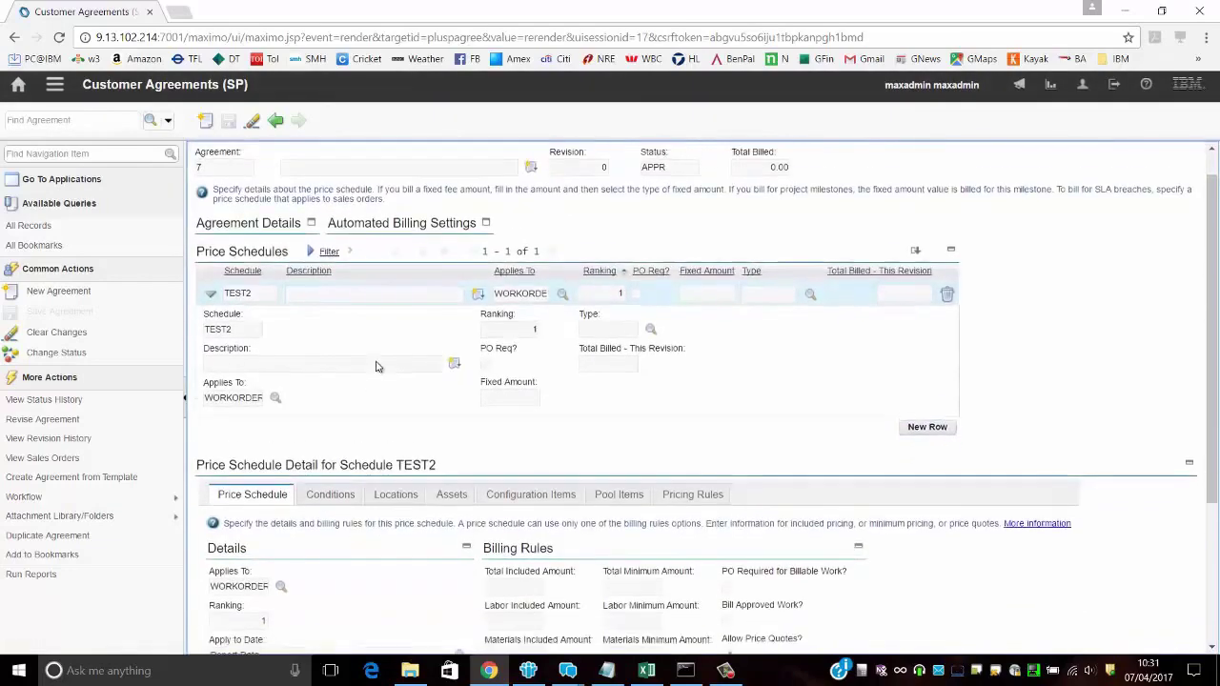
pyautogui.scroll(-2, 378, 366)
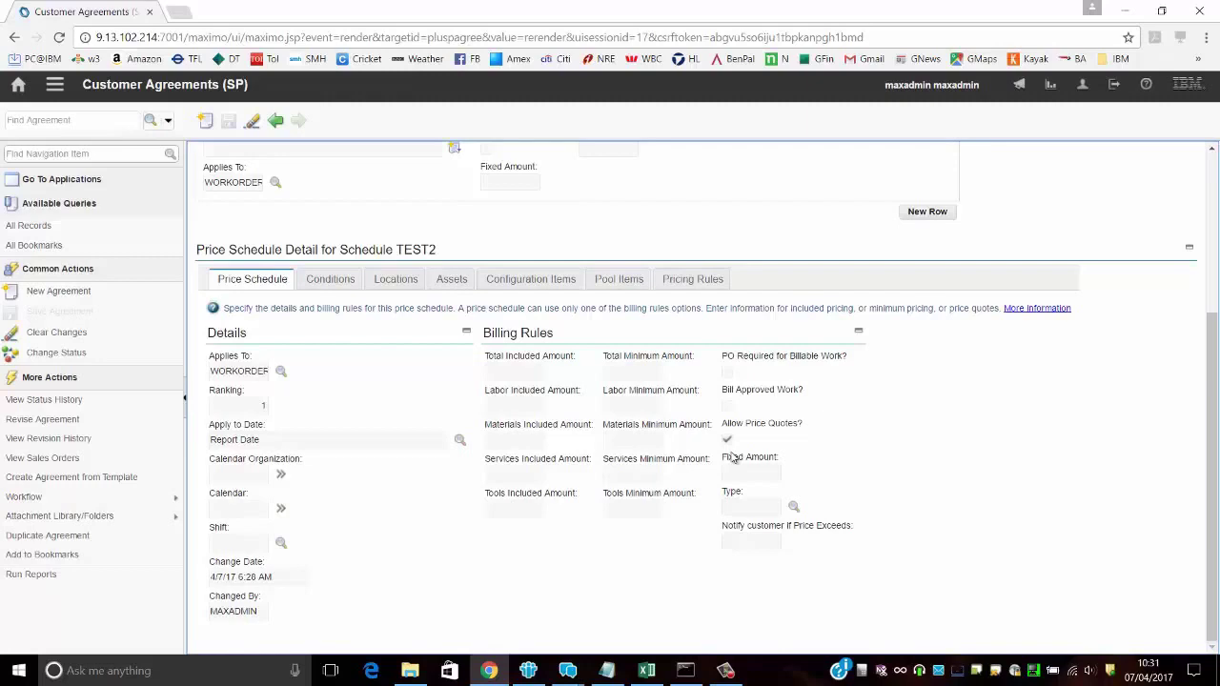
pyautogui.tripleClick(732, 458)
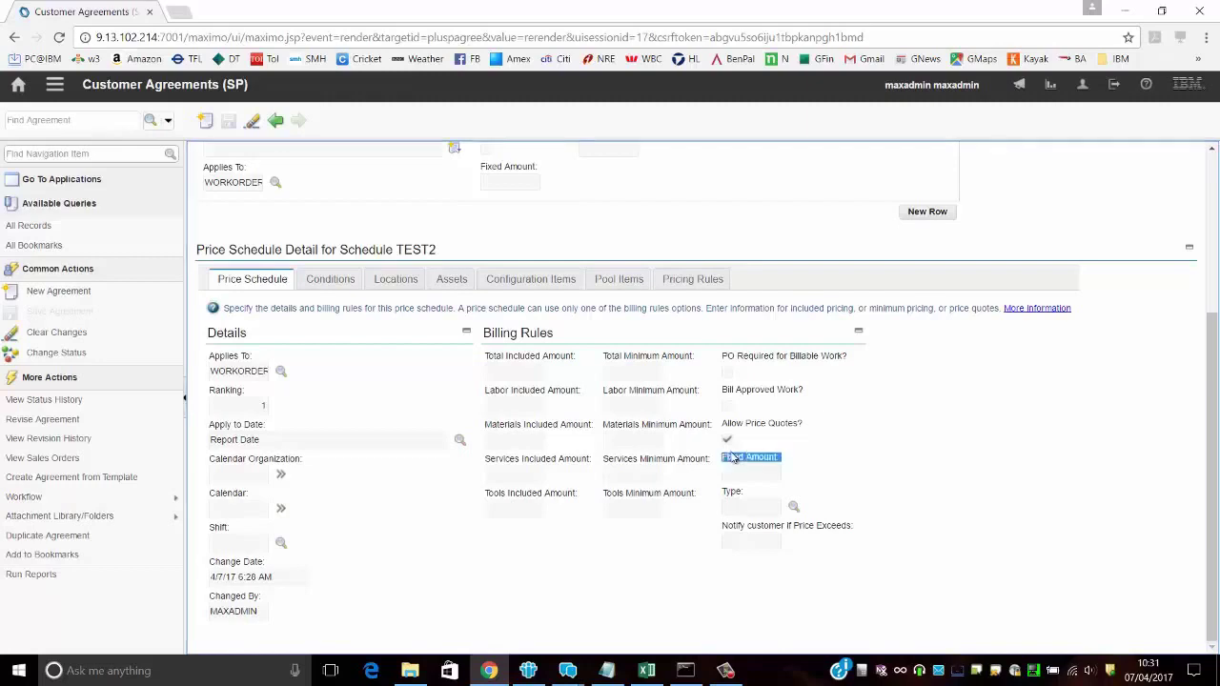
pyautogui.click(754, 445)
pyautogui.scroll(5, 754, 445)
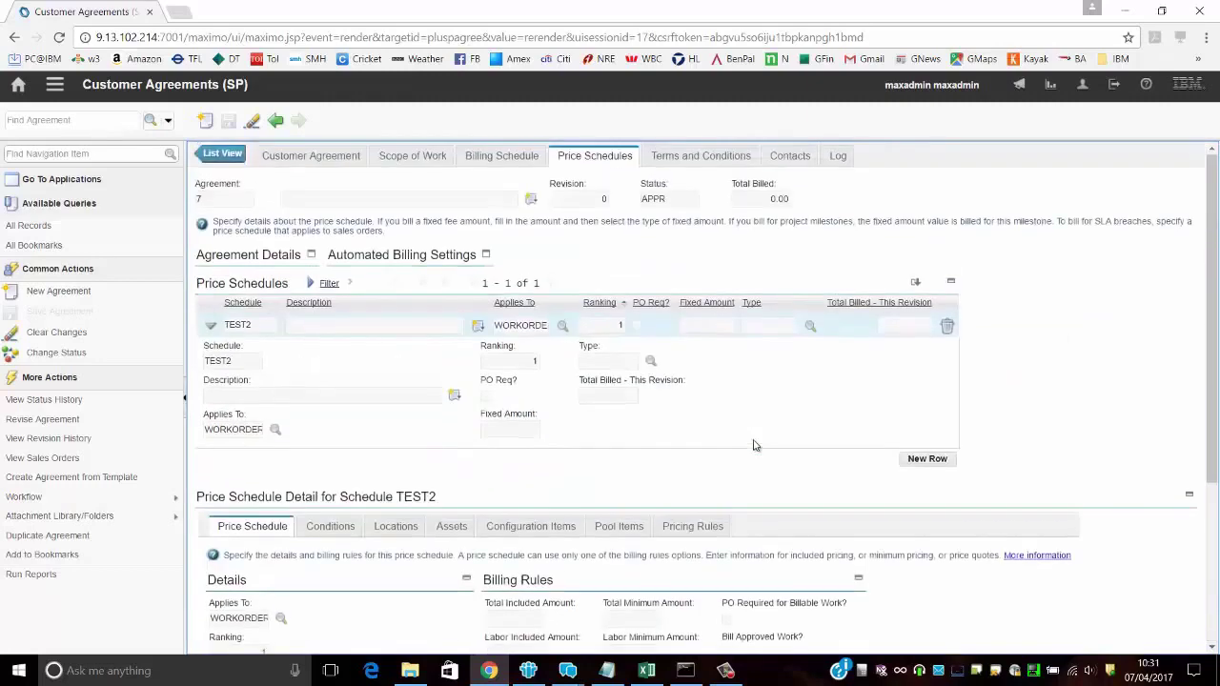
# Filter Work Order Tracking (SP) by work order number 1215 and open that record.
pyautogui.click(54, 84)
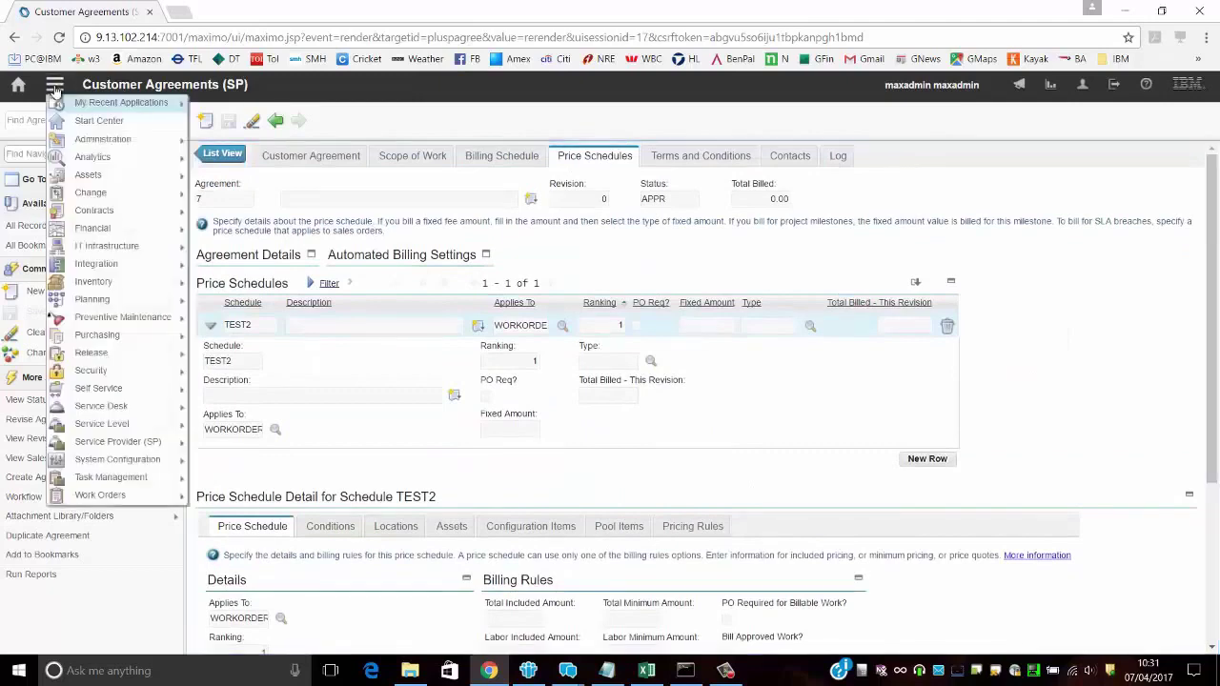
pyautogui.moveTo(147, 498)
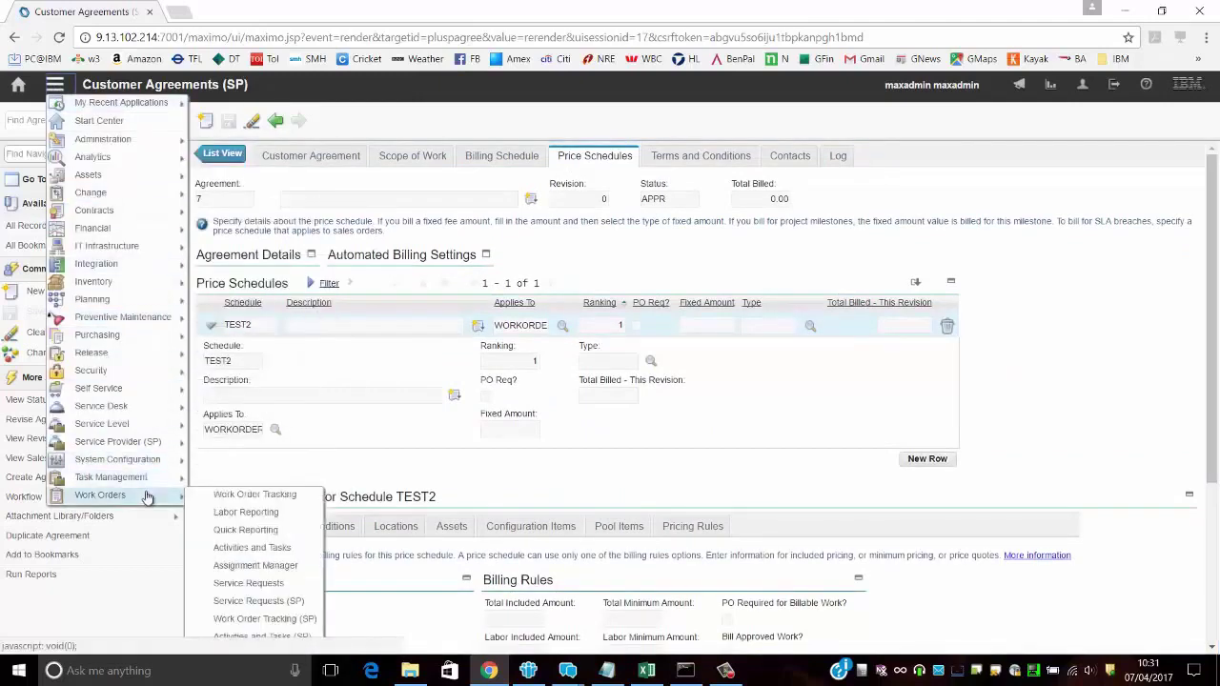
pyautogui.click(265, 619)
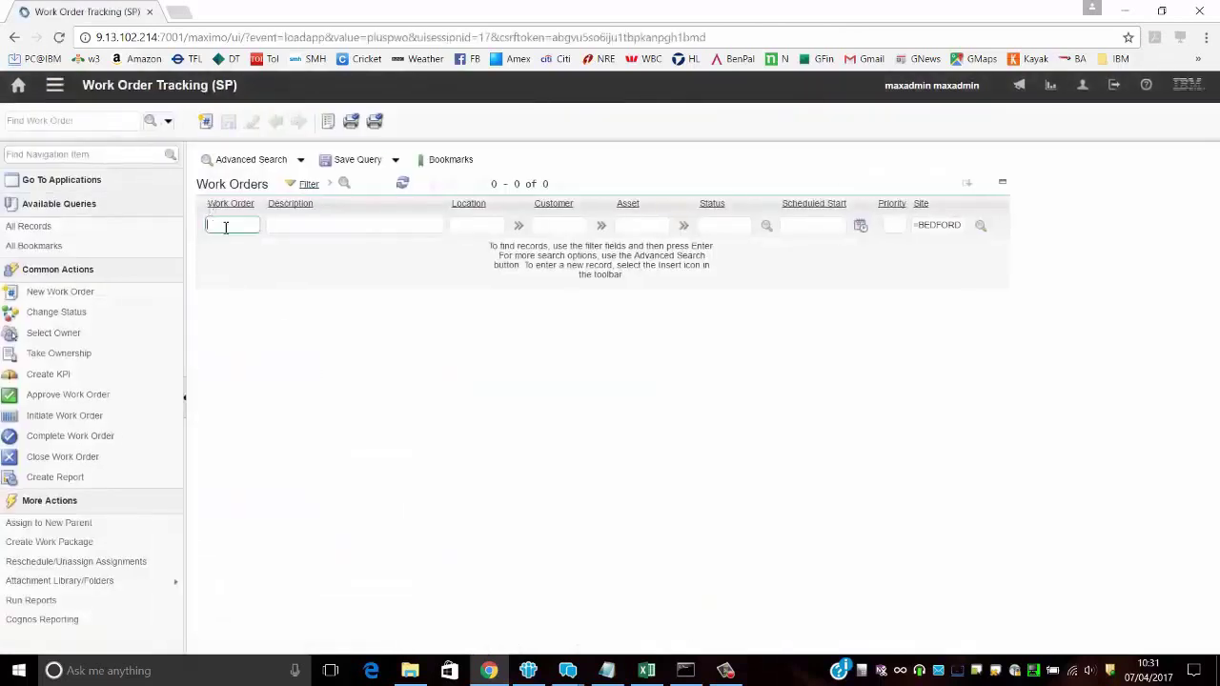
pyautogui.click(226, 226)
pyautogui.write('1215')
pyautogui.press('Return')
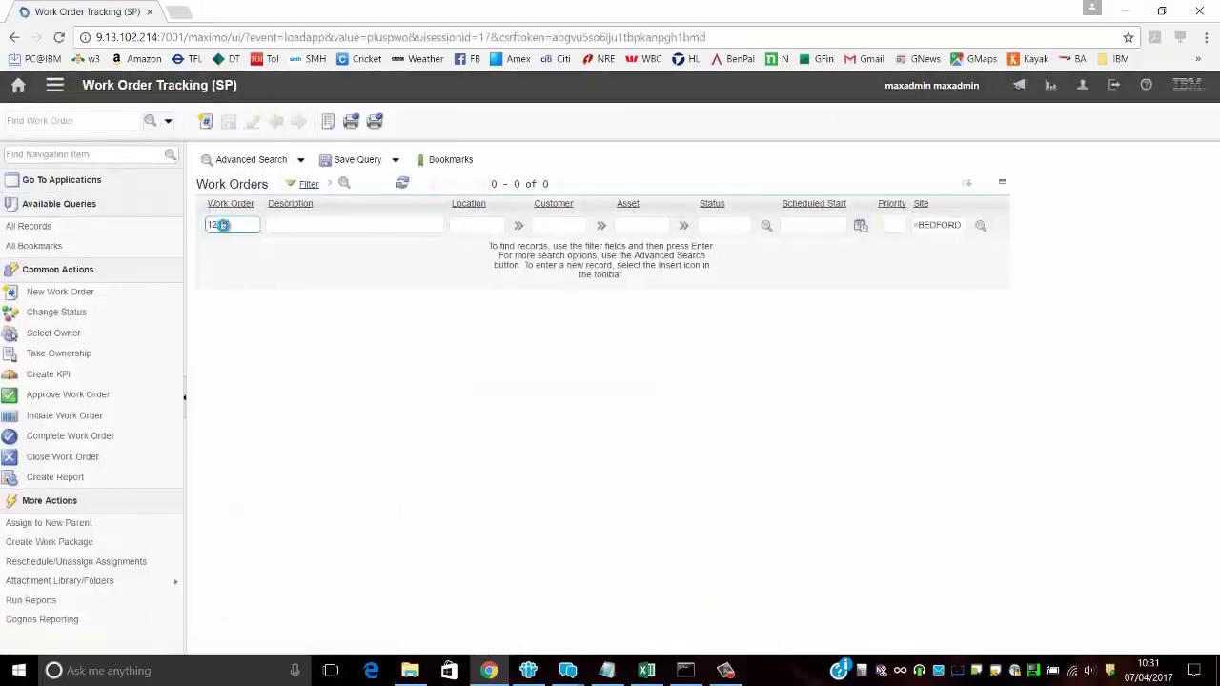
pyautogui.click(216, 249)
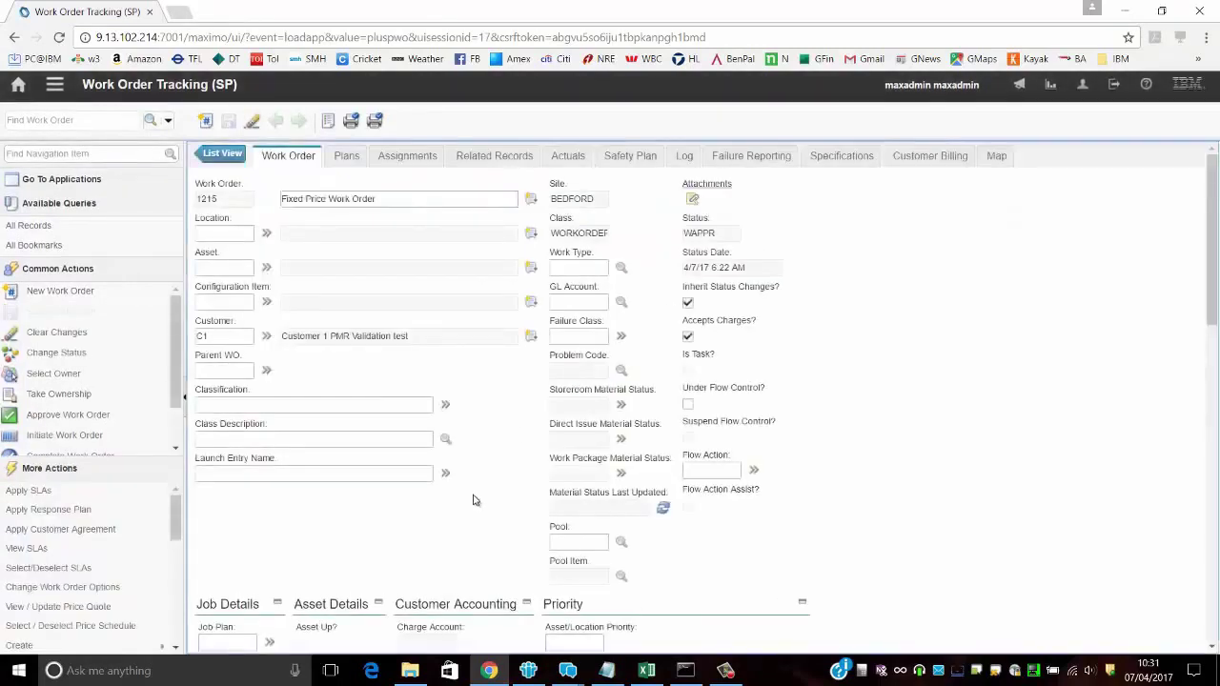
# Check that the customer on work order 1215 is C1.
pyautogui.click(228, 334)
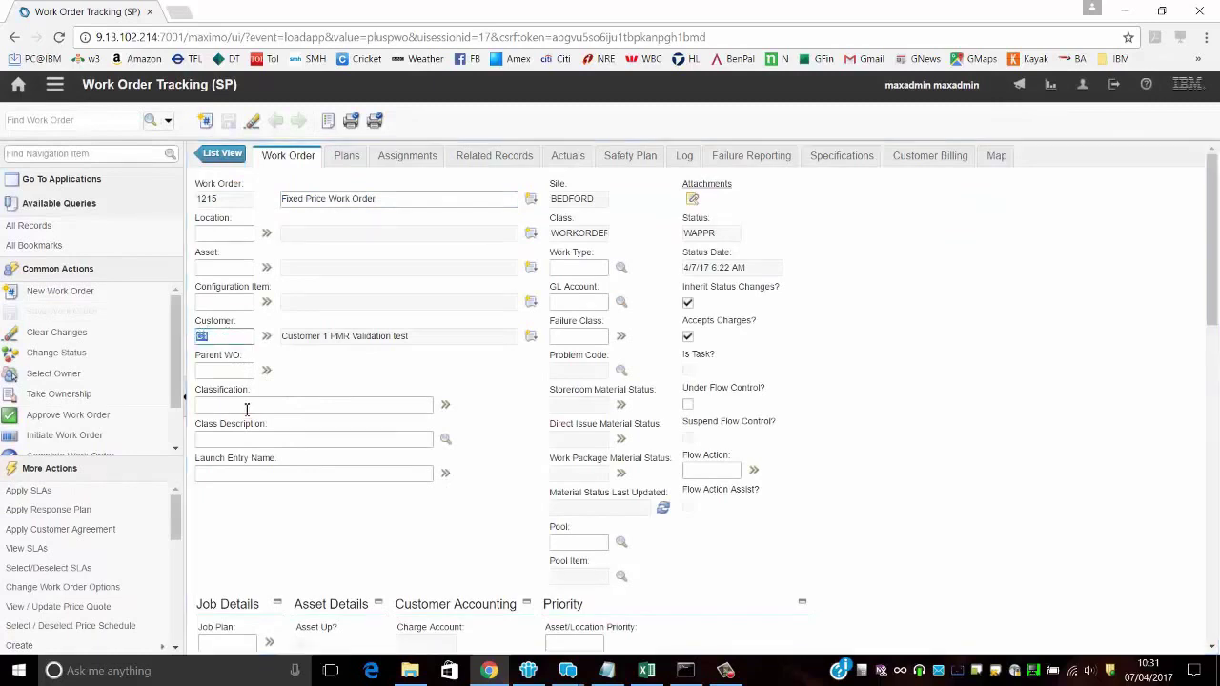
pyautogui.click(275, 554)
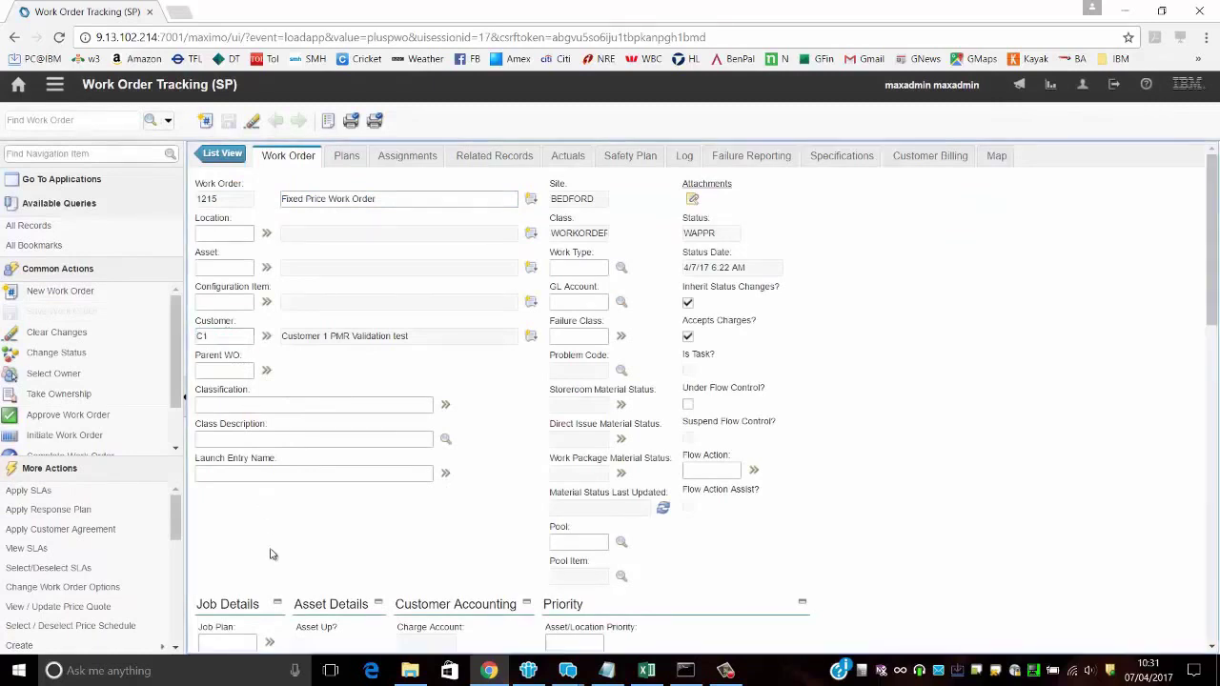
pyautogui.click(175, 649)
# Add a price schedule row selecting agreement 7's TEST2 schedule, and confirm with OK.
pyautogui.click(91, 563)
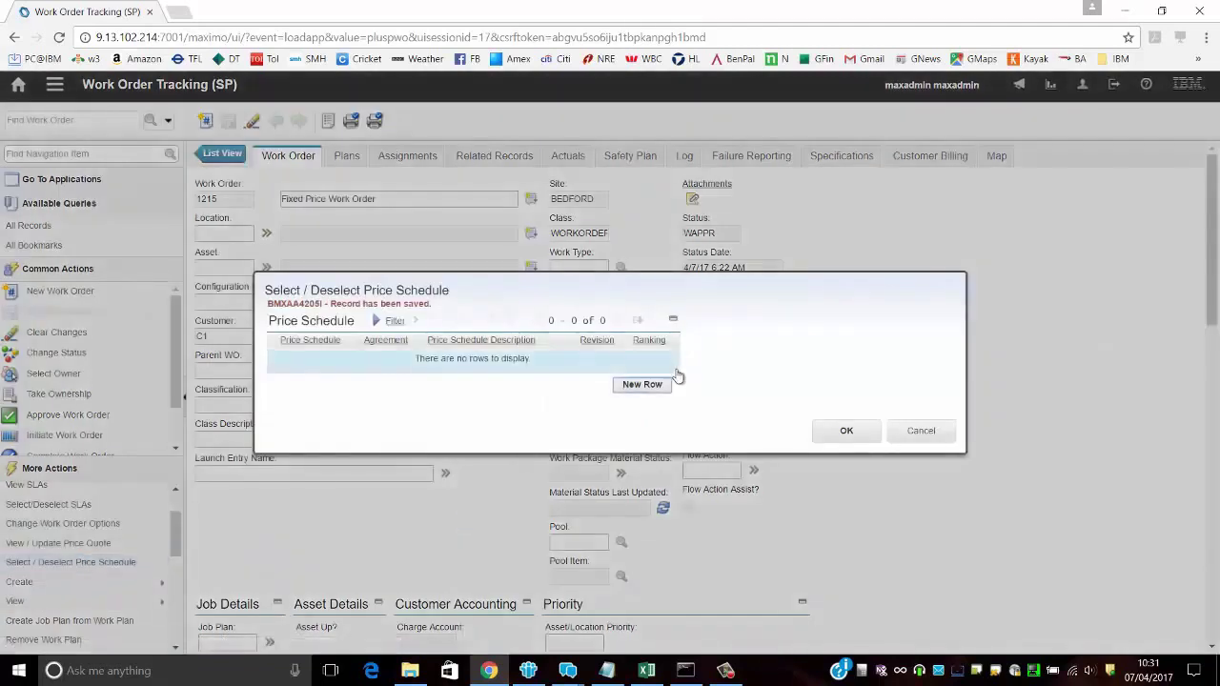
pyautogui.click(644, 383)
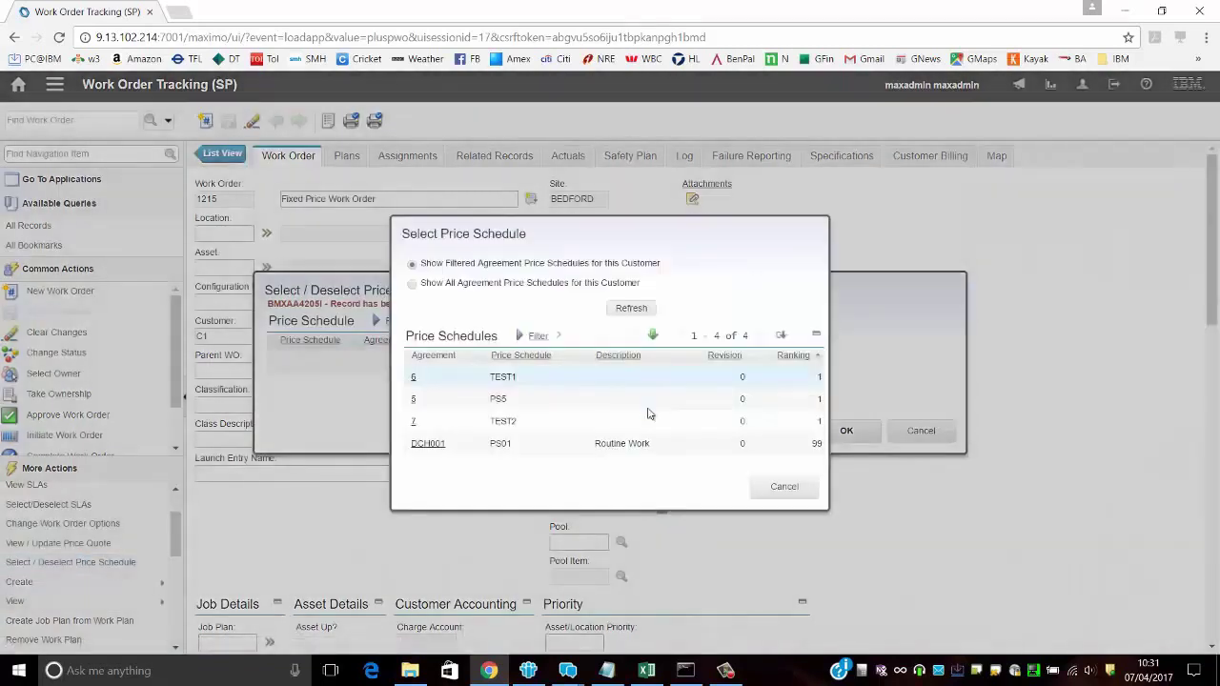
pyautogui.click(414, 424)
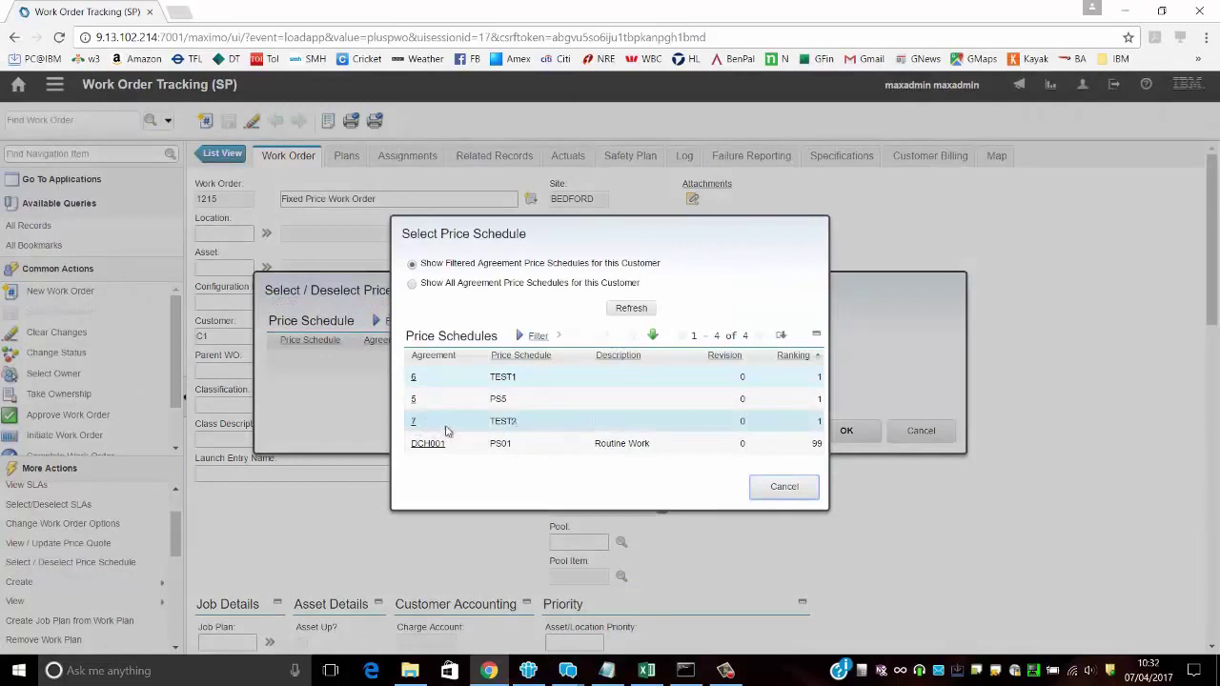
pyautogui.click(417, 428)
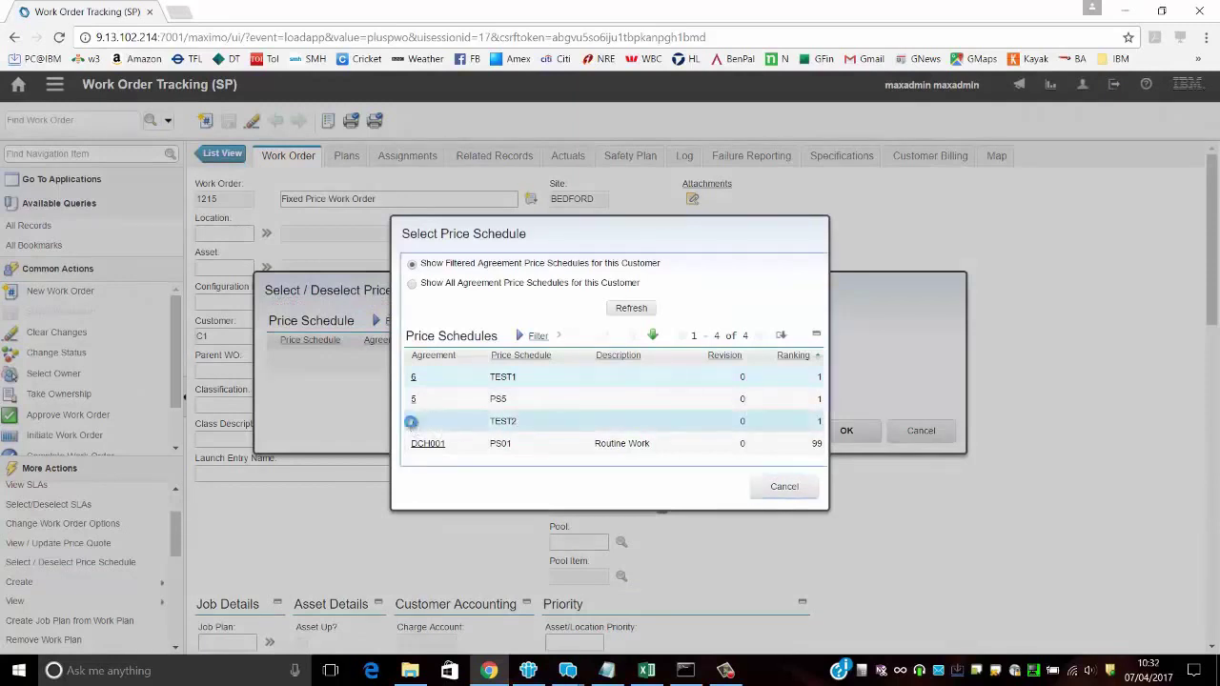
pyautogui.click(413, 426)
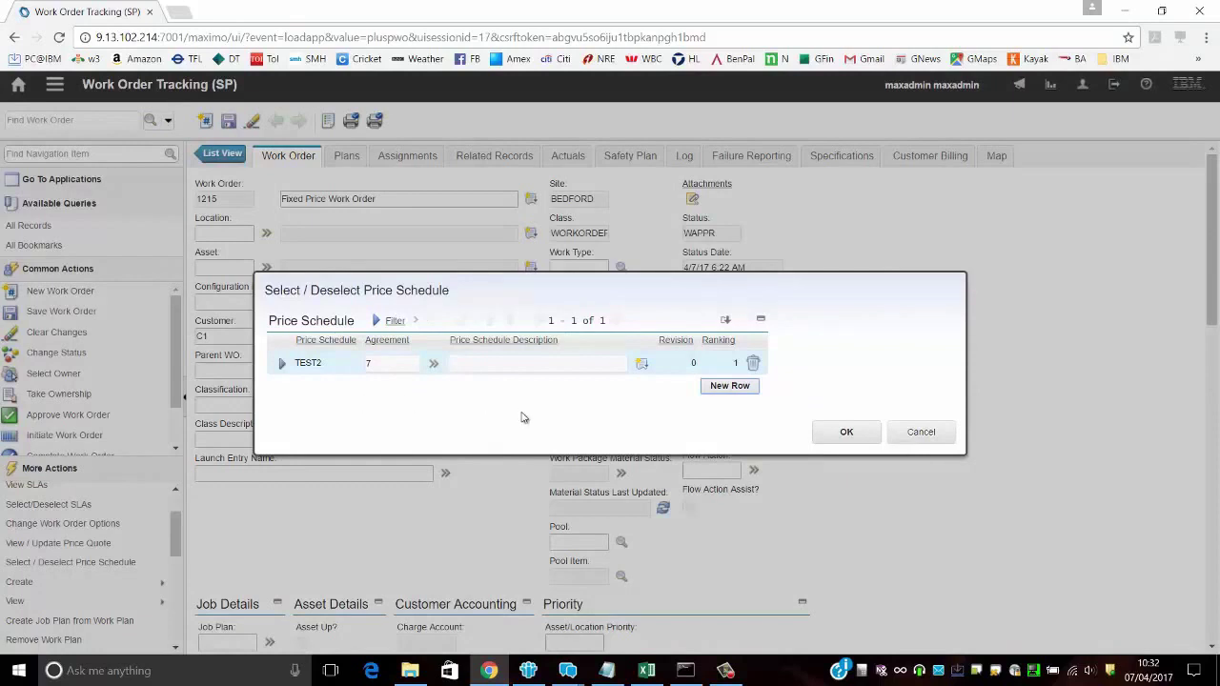
pyautogui.click(849, 429)
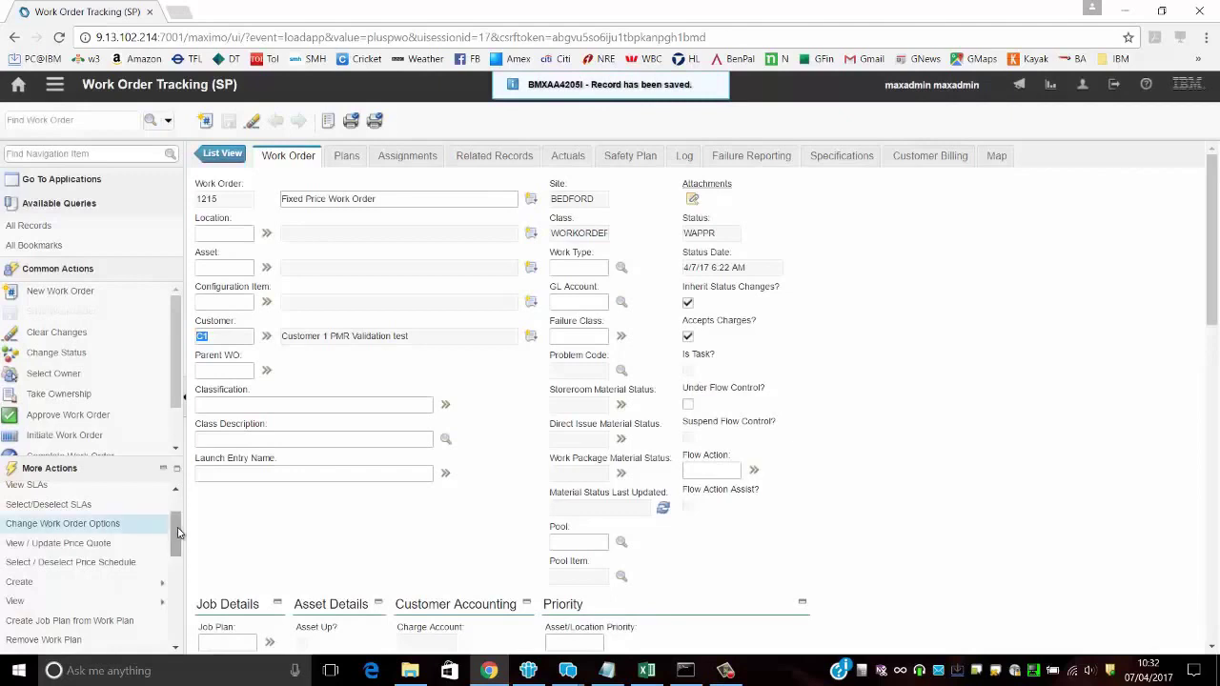
# Set the price quote's type to FIXED with a quoted price of 1000, and confirm.
pyautogui.click(77, 551)
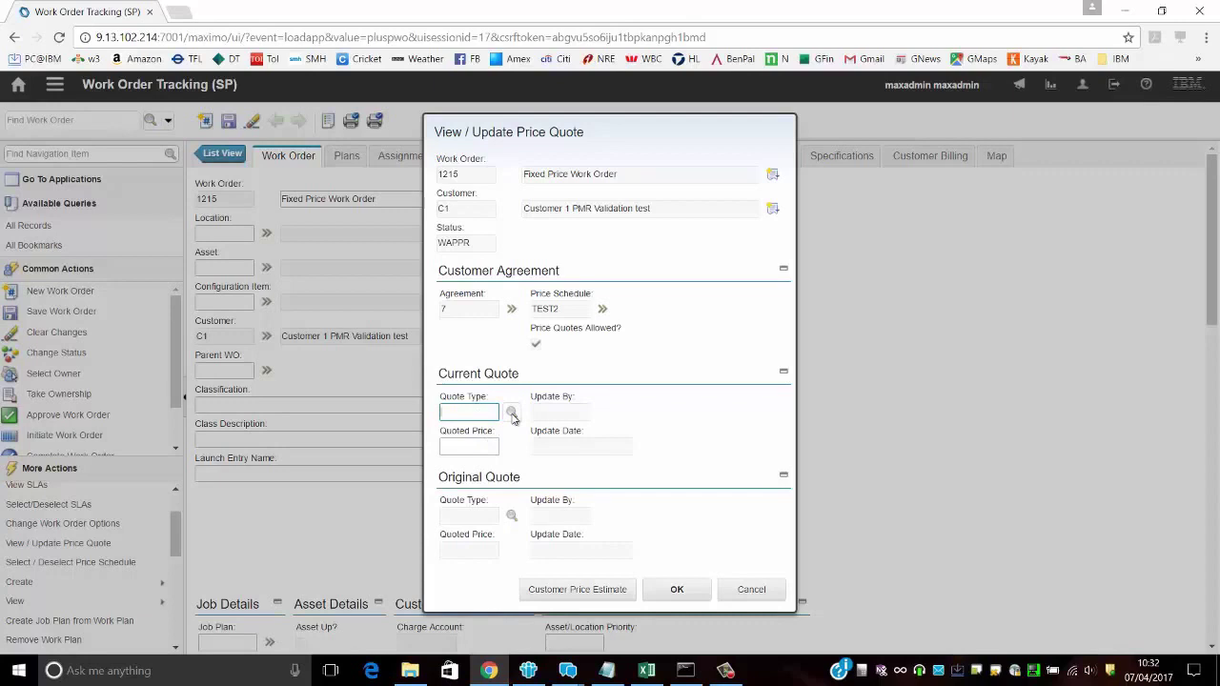
pyautogui.click(512, 412)
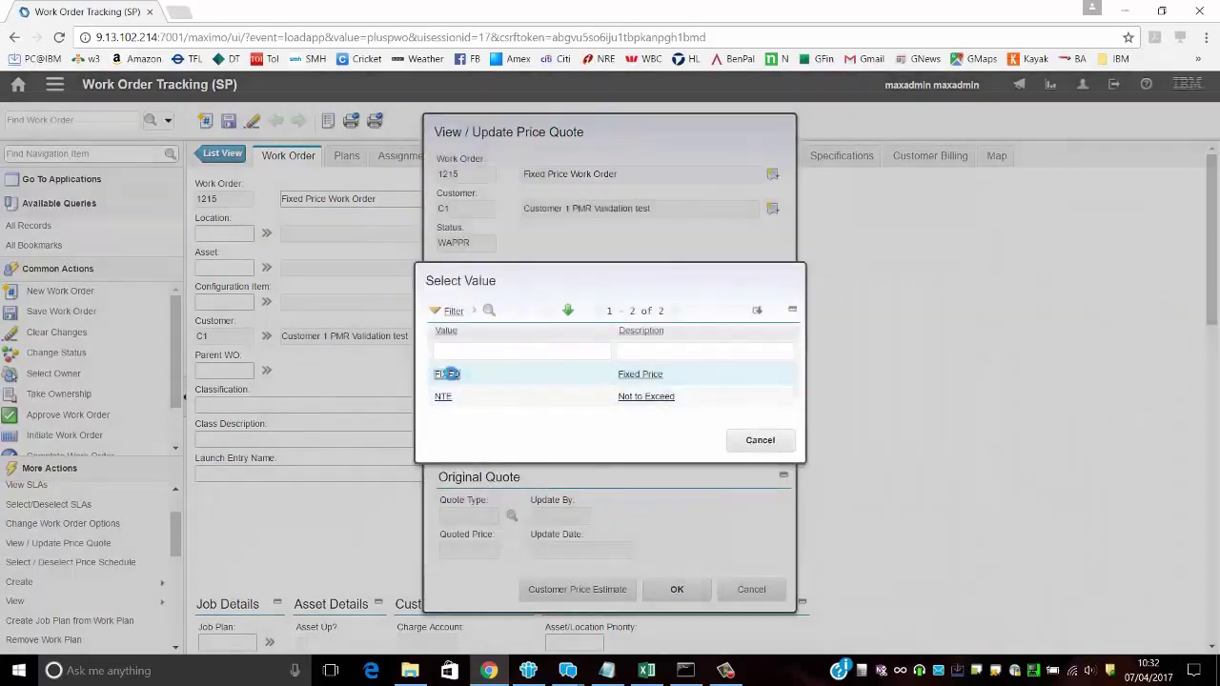
pyautogui.click(450, 374)
pyautogui.click(481, 448)
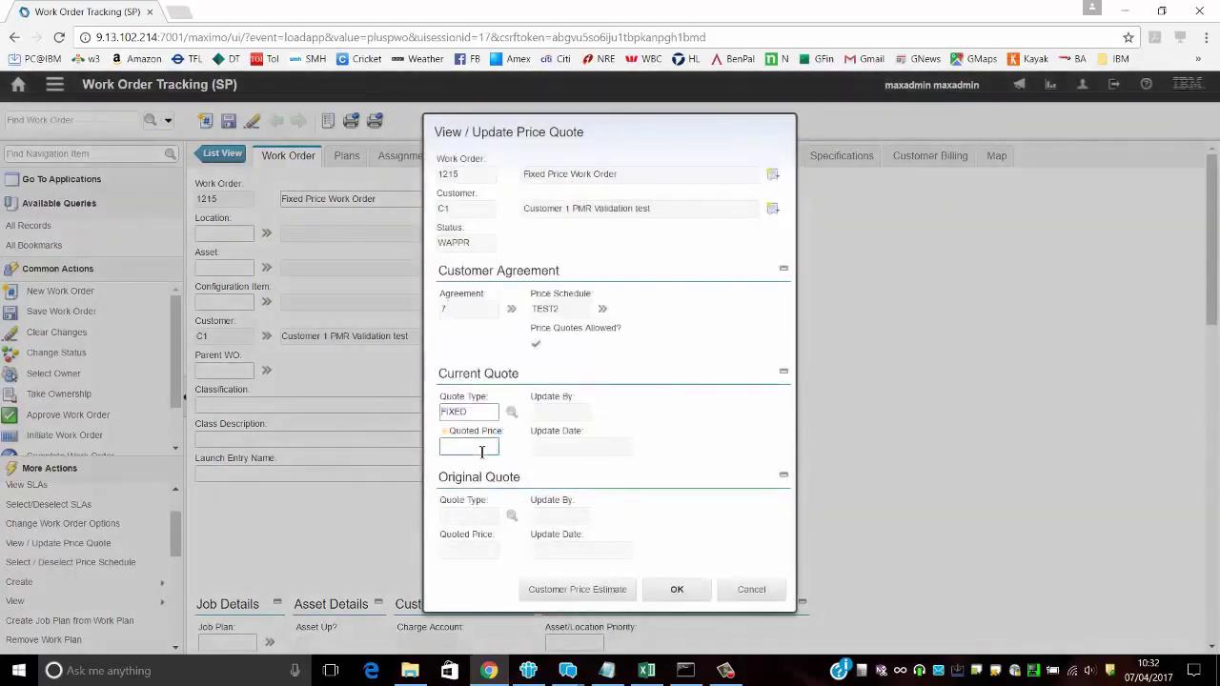
pyautogui.write('1000')
pyautogui.press('Tab')
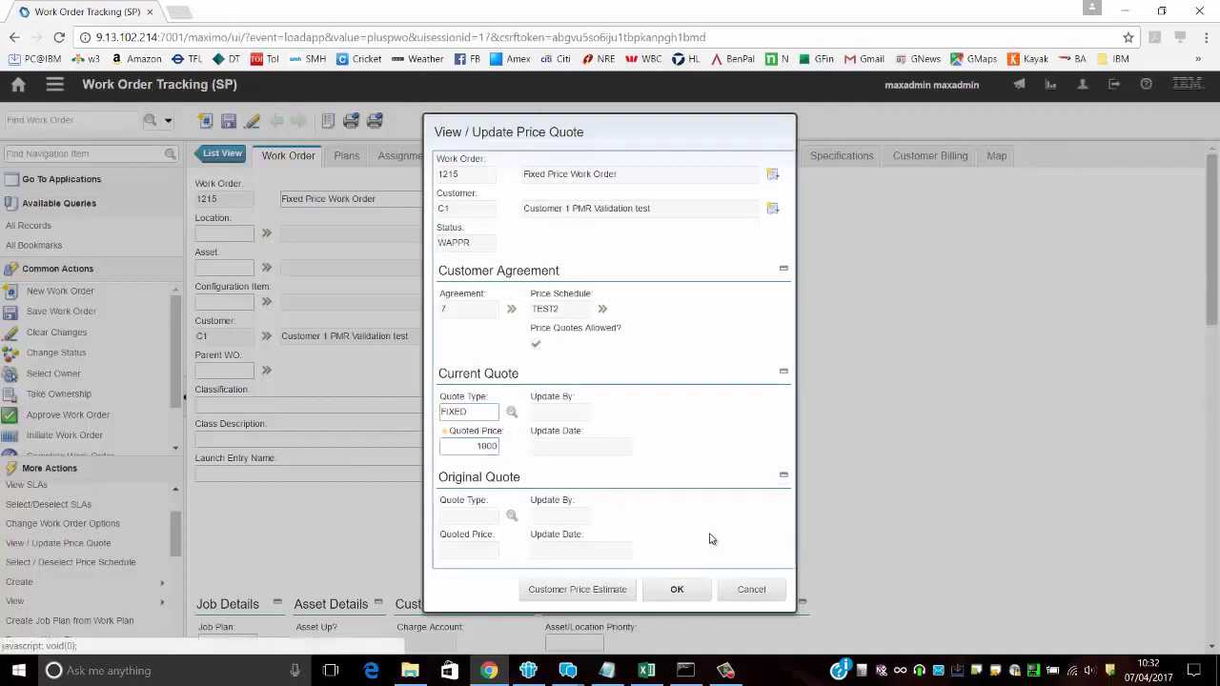
pyautogui.click(677, 589)
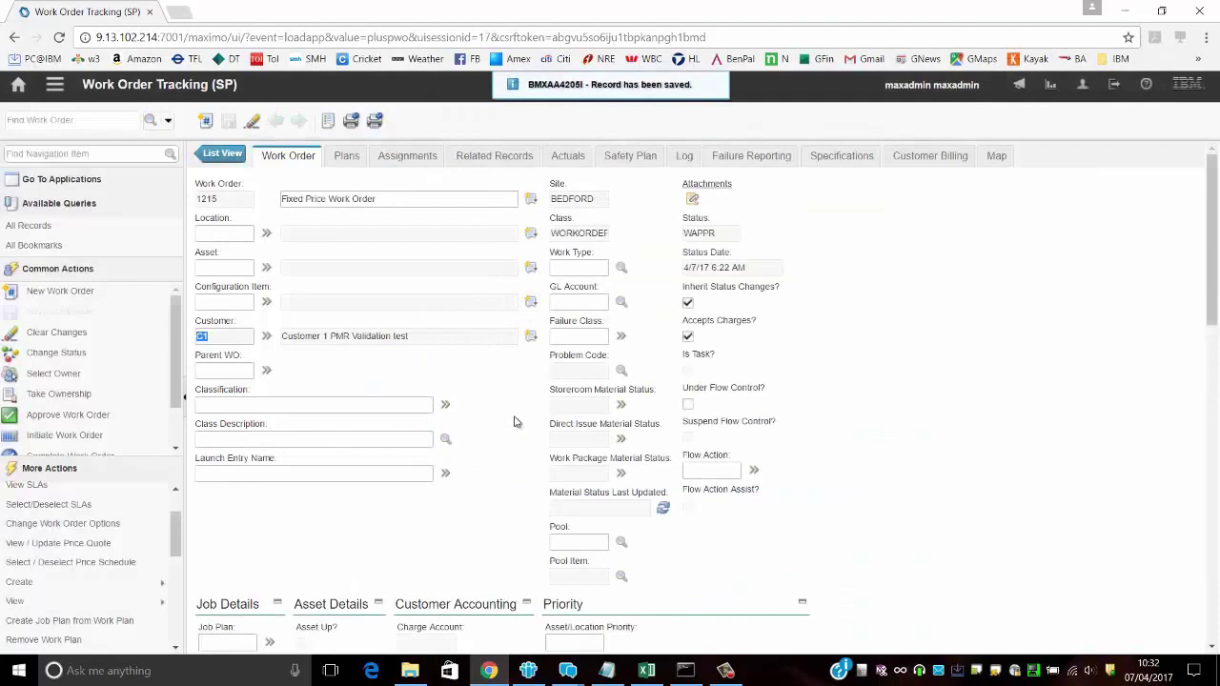